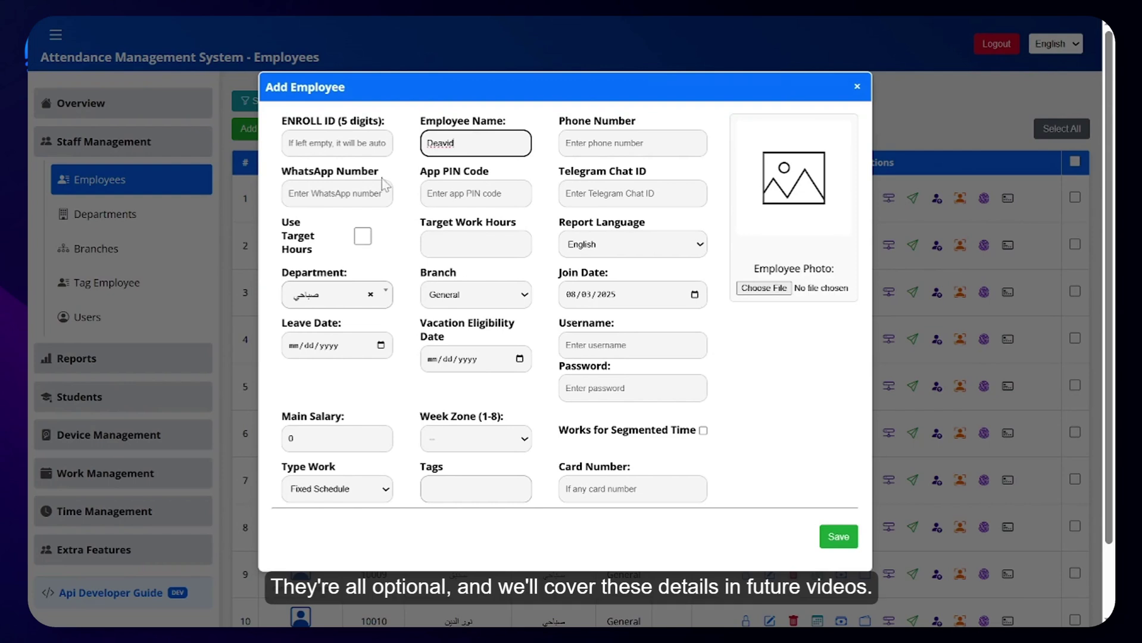
- Save the new employee record and filter the employee list by the name text "DE"
left_click(828, 533)
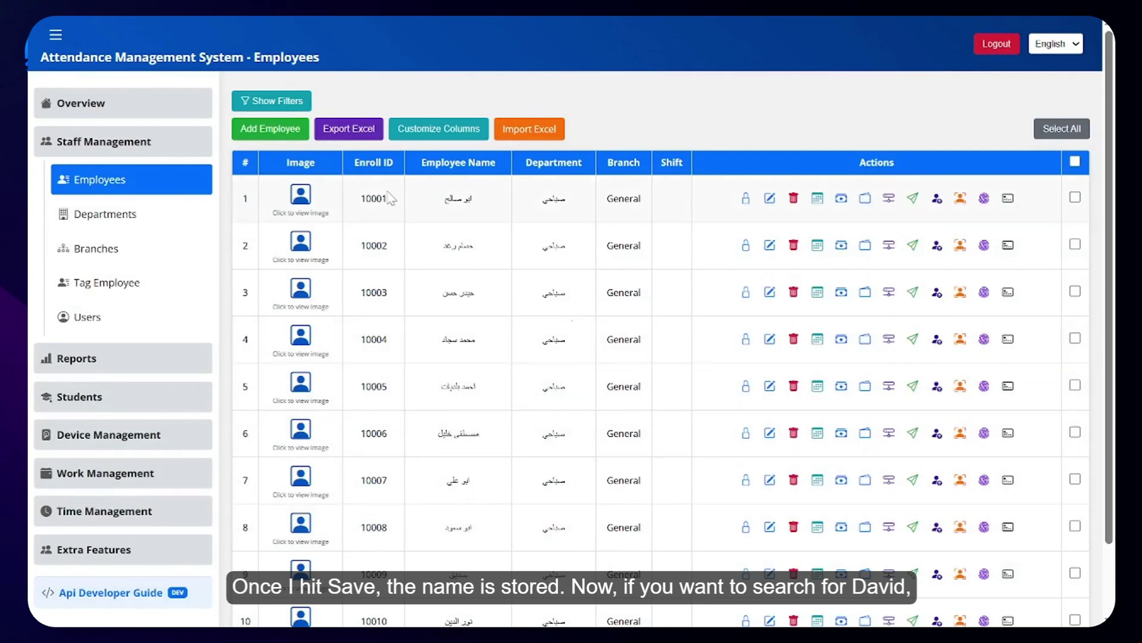
left_click(269, 109)
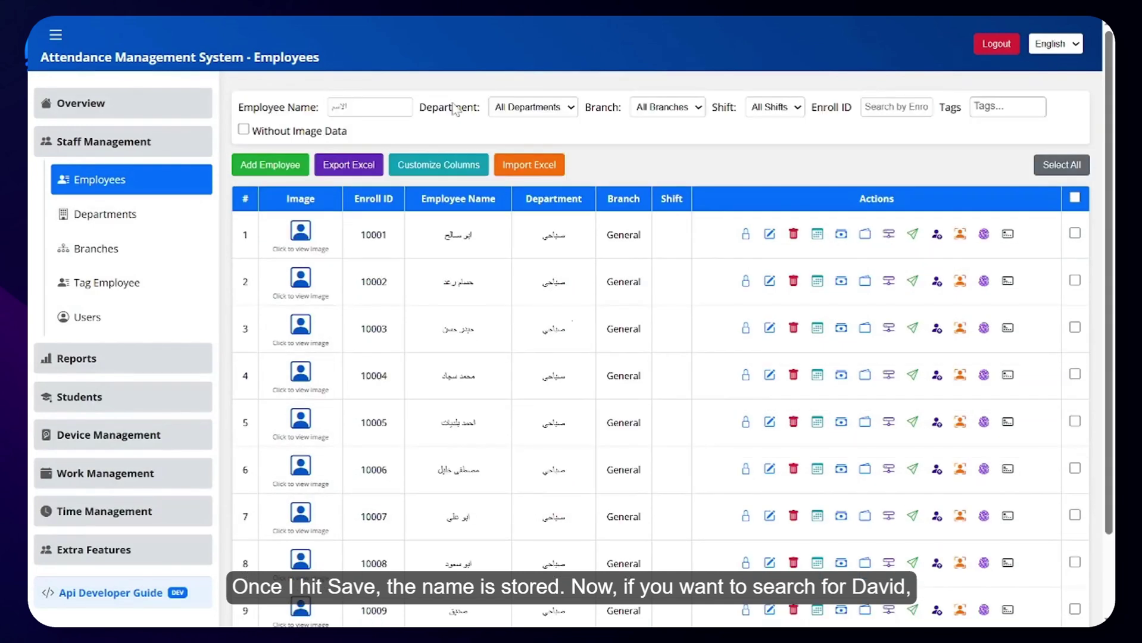
left_click(370, 107)
type("d")
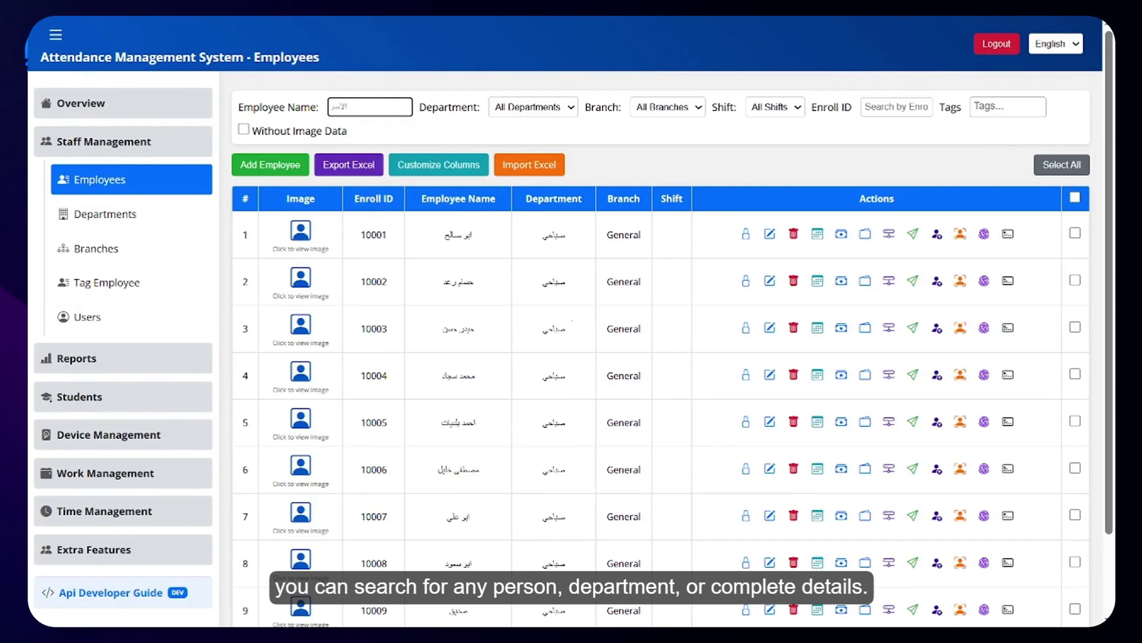
type("DA")
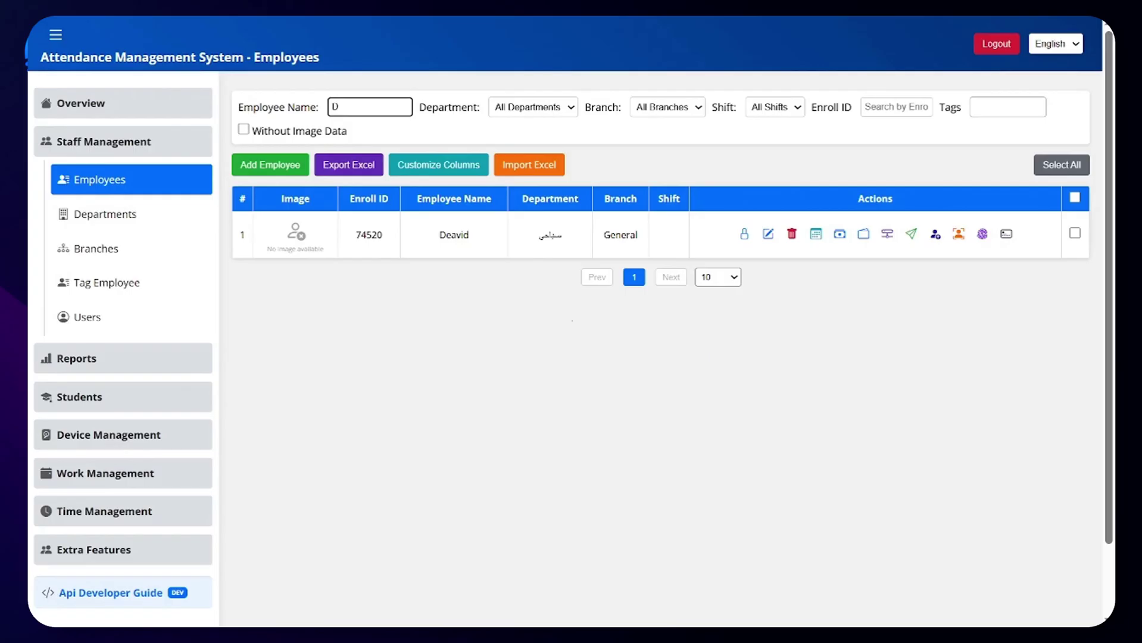
type("E")
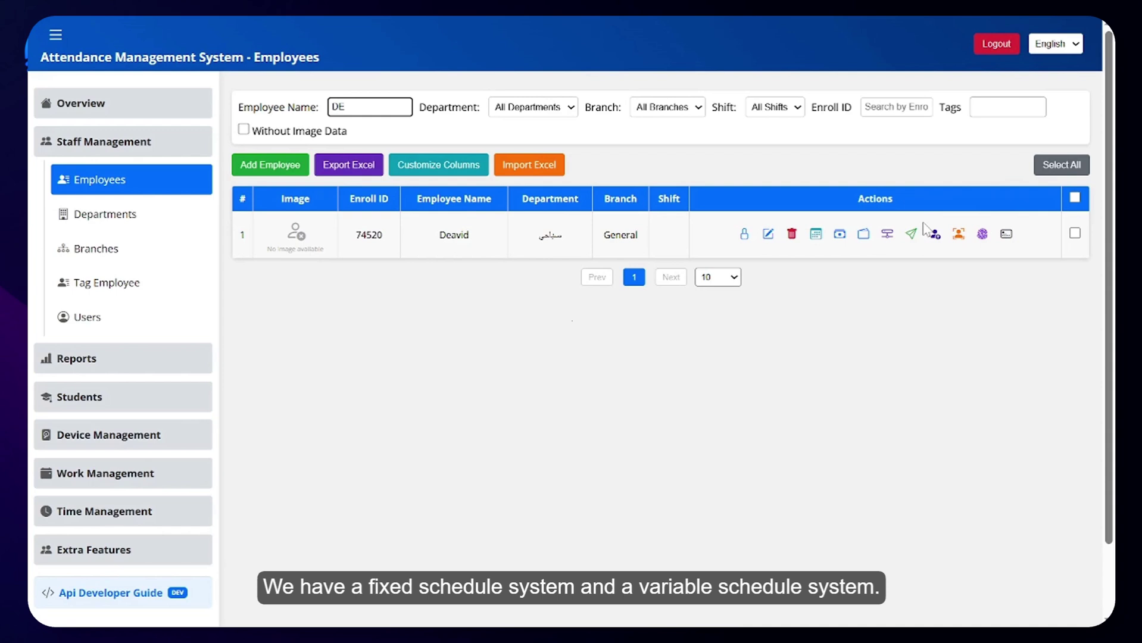
- Add a Sunday working day to the new employee's schedule and review its detailed day settings
left_click(814, 235)
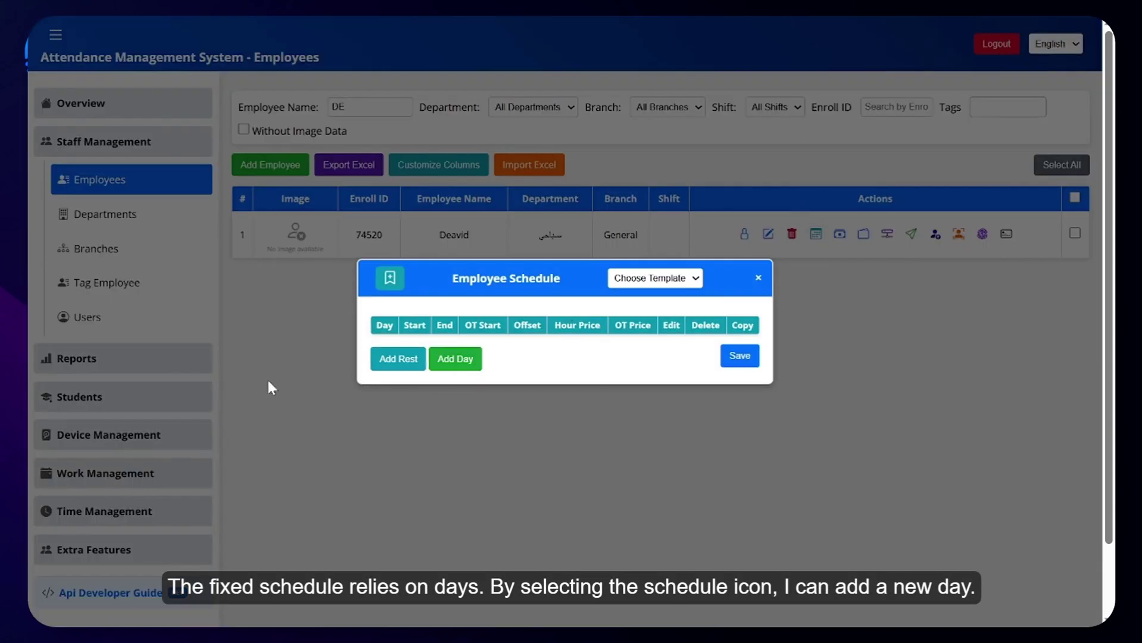
left_click(438, 362)
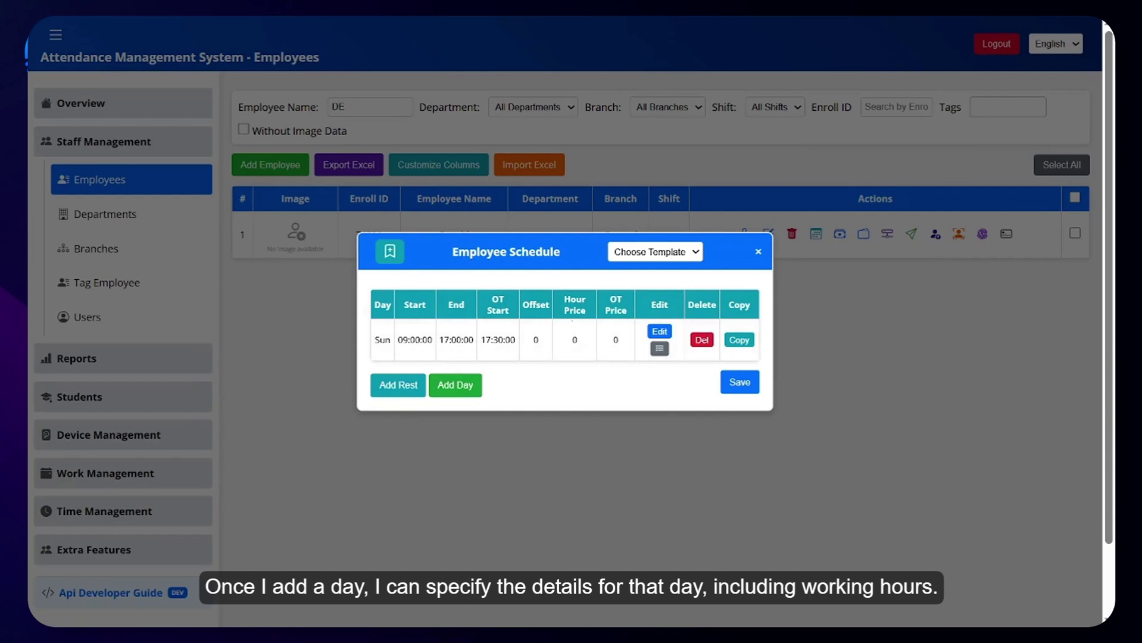
left_click(659, 331)
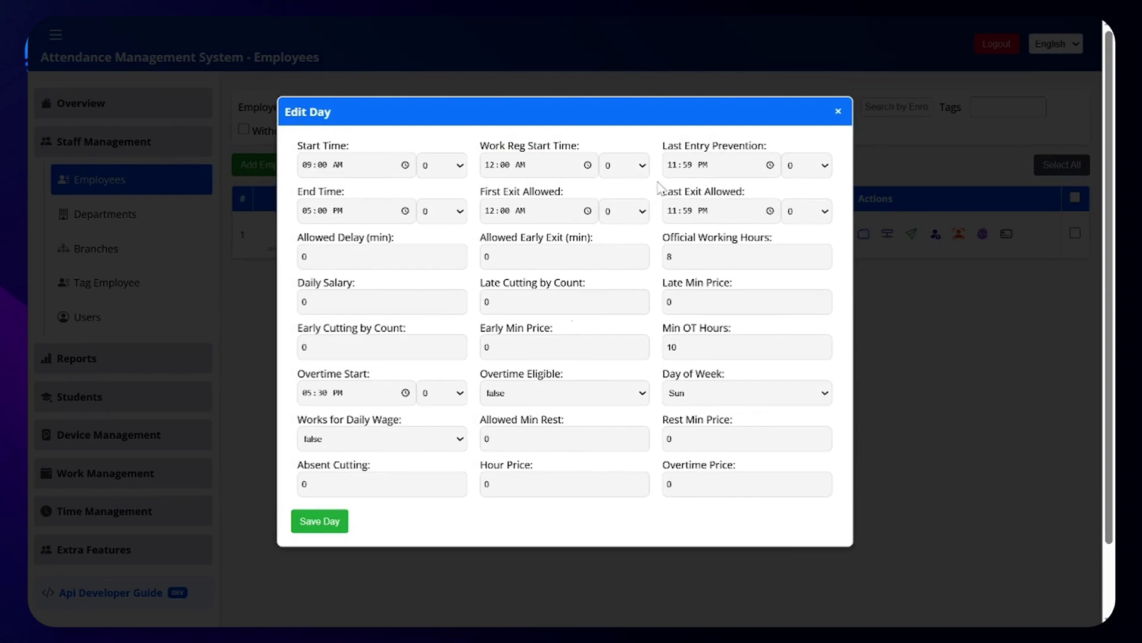
left_click(839, 111)
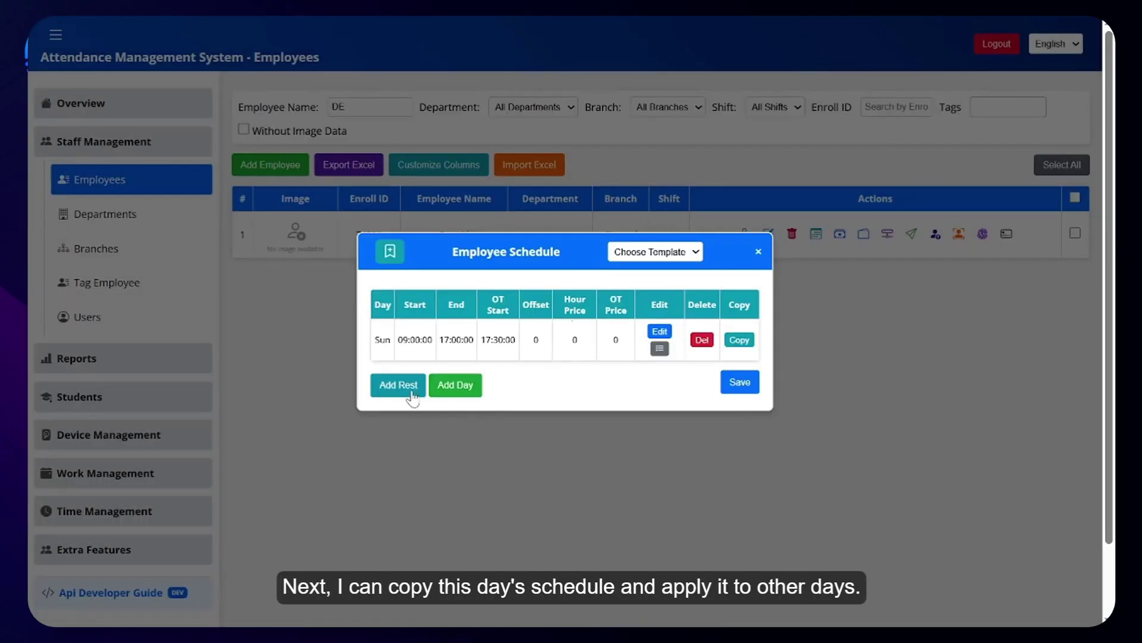
- Copy the Sunday working hours to each day from Monday through Saturday
left_click(739, 340)
left_click(738, 360)
left_click(739, 382)
left_click(739, 402)
left_click(739, 422)
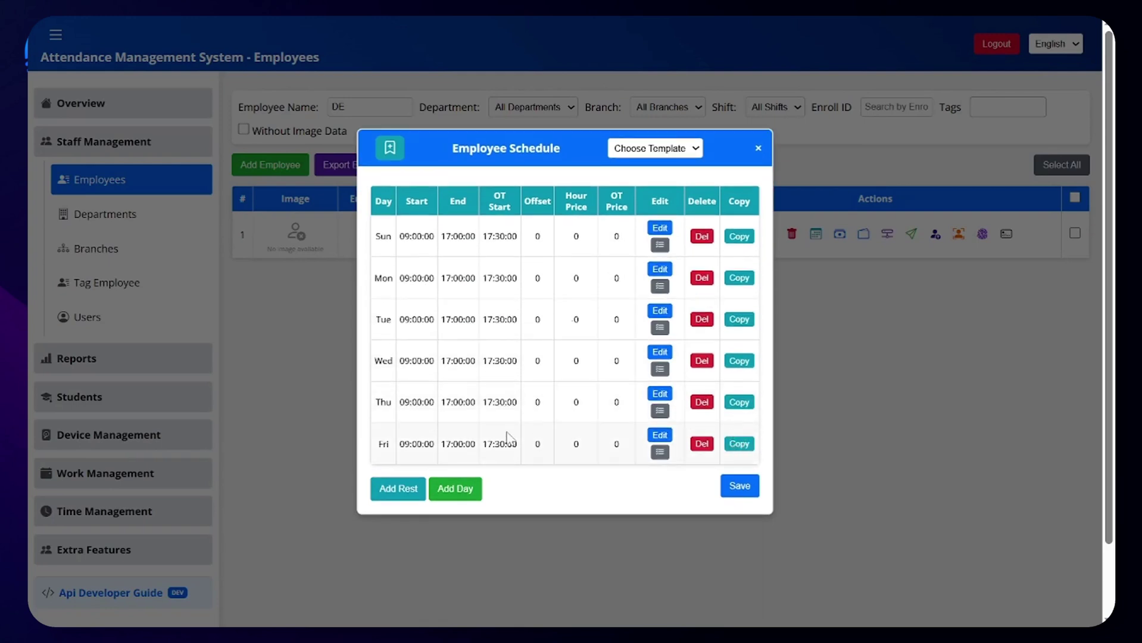
left_click(739, 444)
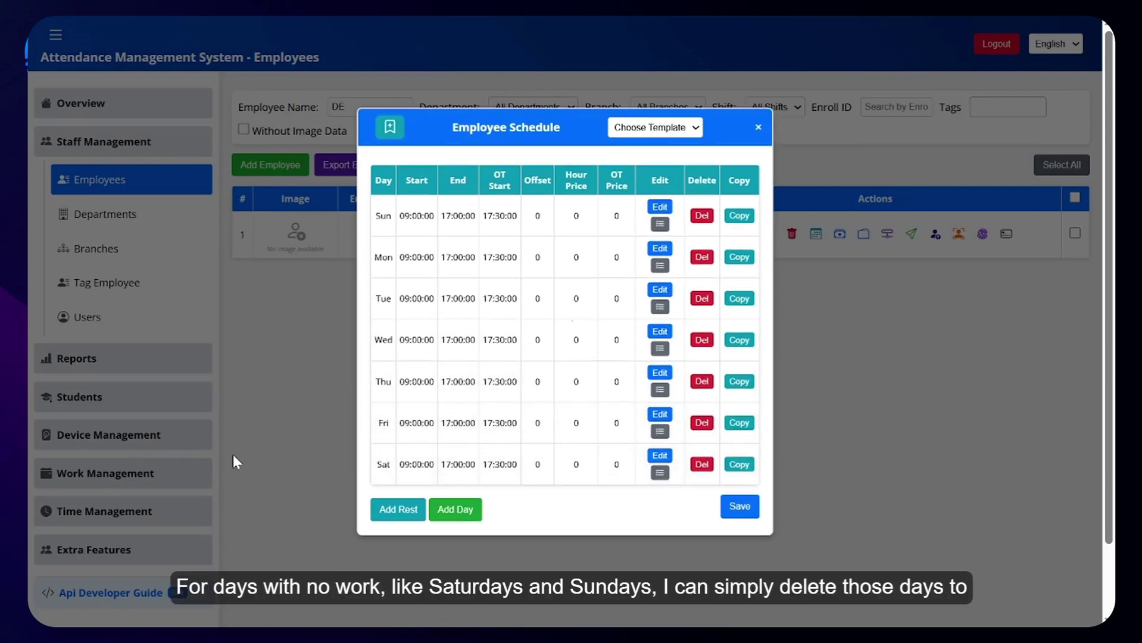
left_click(738, 465)
left_click(719, 105)
- Delete Saturday and Sunday from the employee's schedule to make them weekend days
left_click(702, 466)
left_click(636, 105)
left_click(706, 241)
left_click(643, 105)
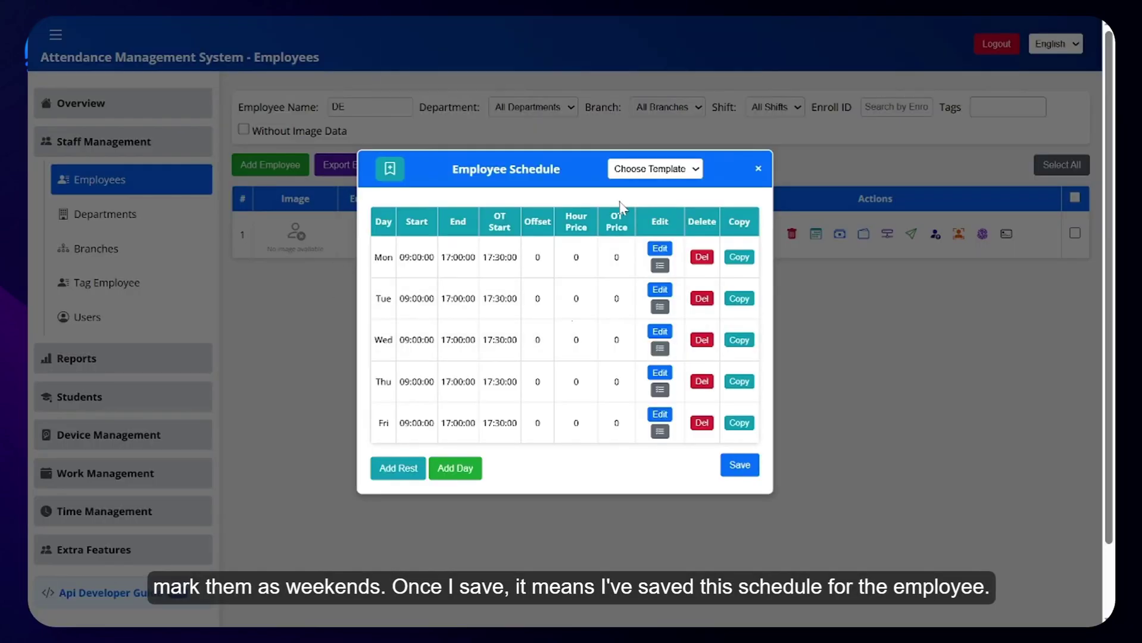
- Save the Monday to Friday schedule for the employee using only the last shift
left_click(752, 466)
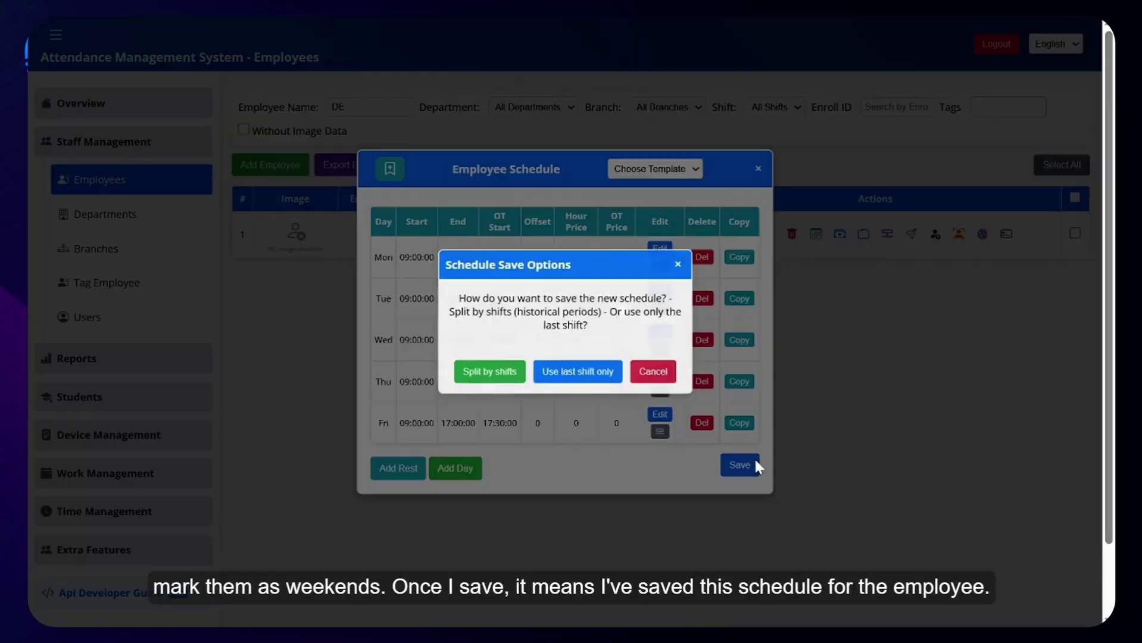
left_click(591, 373)
left_click(718, 102)
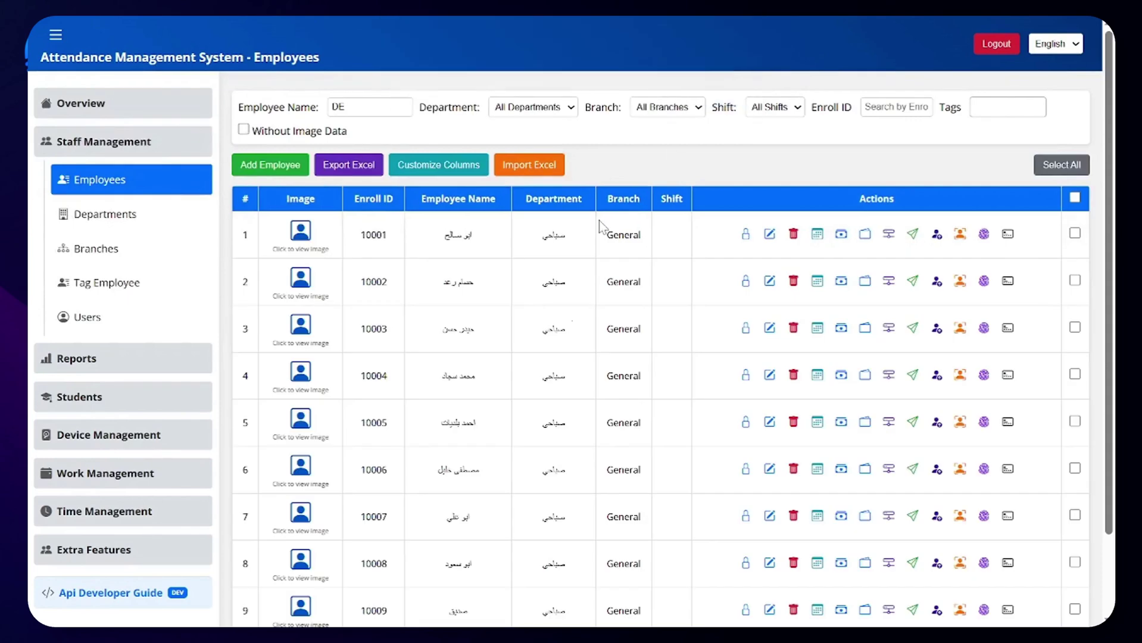
- Find the employee with the "DE" name filter, reopen the schedule and store it as a template named "Daily work"
left_click(370, 107)
key("Return")
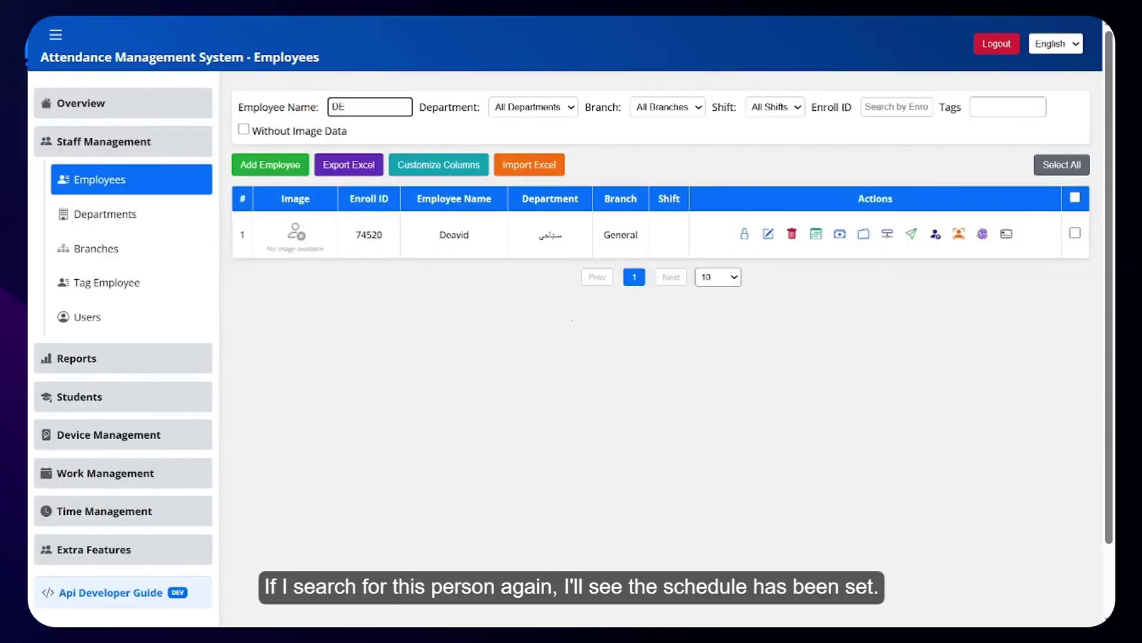
left_click(816, 235)
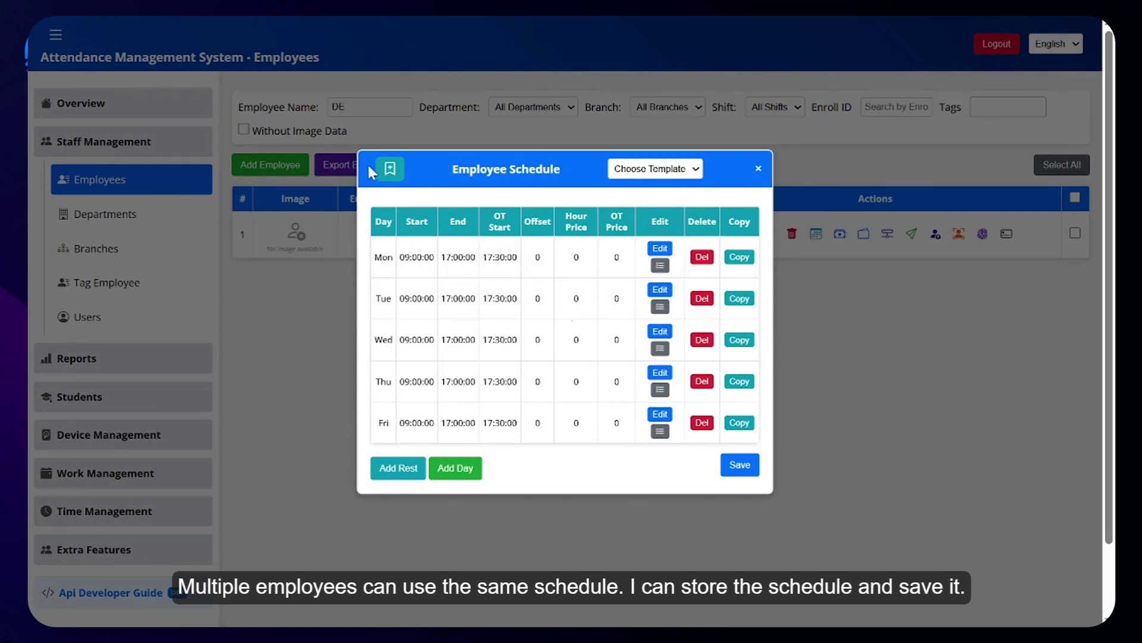
left_click(390, 170)
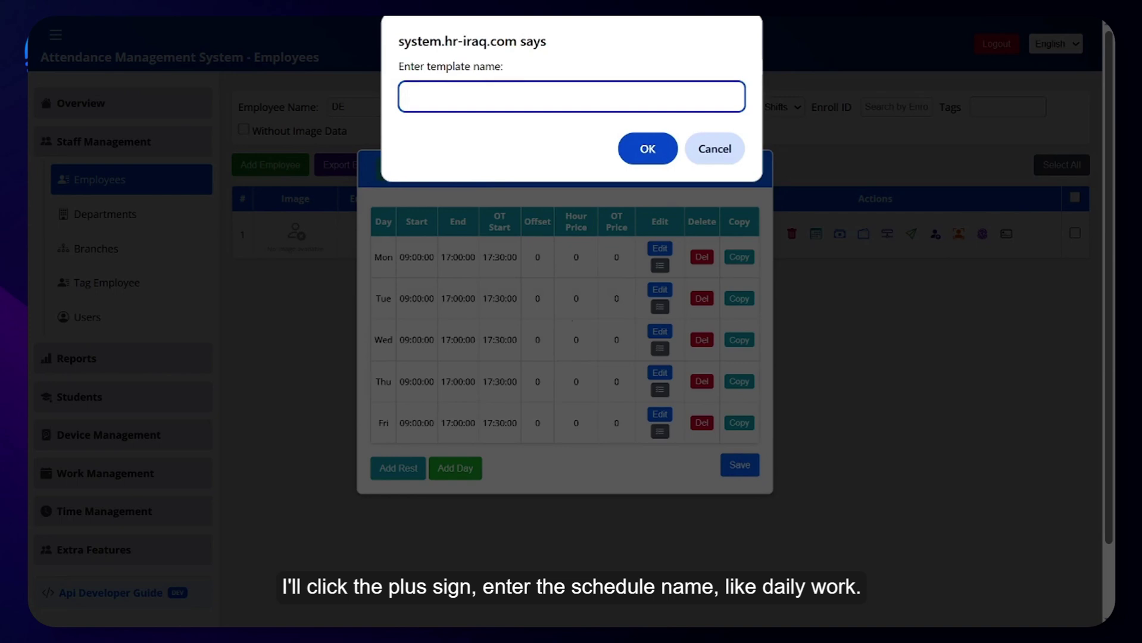
type("DAIALT")
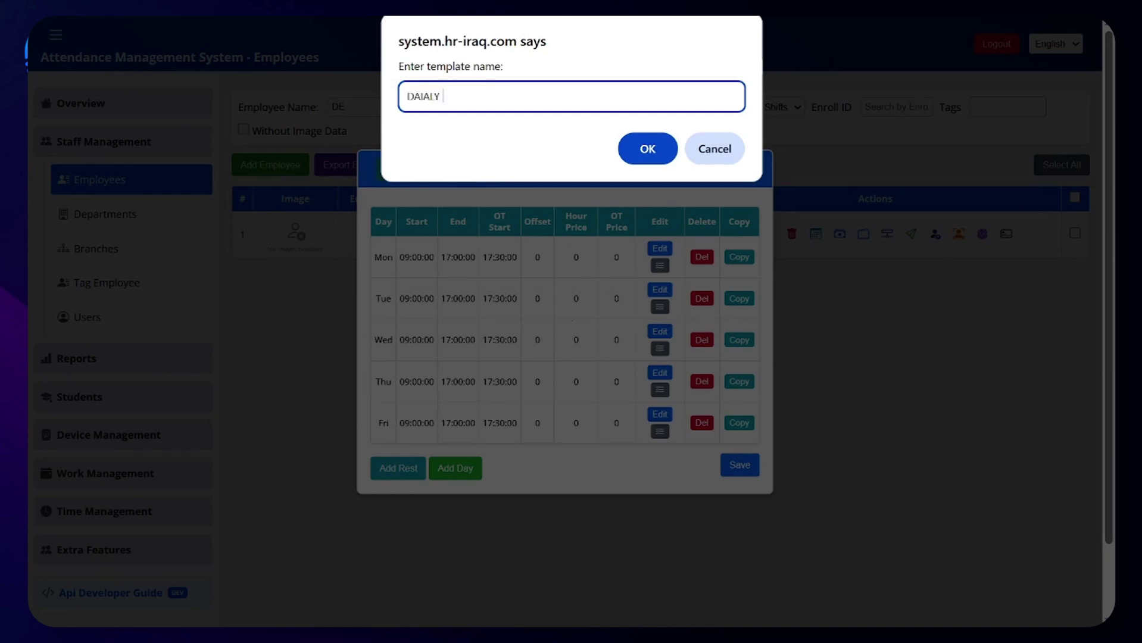
key("BackSpace")
key("BackSpace")
key("BackSpace")
type("ily work")
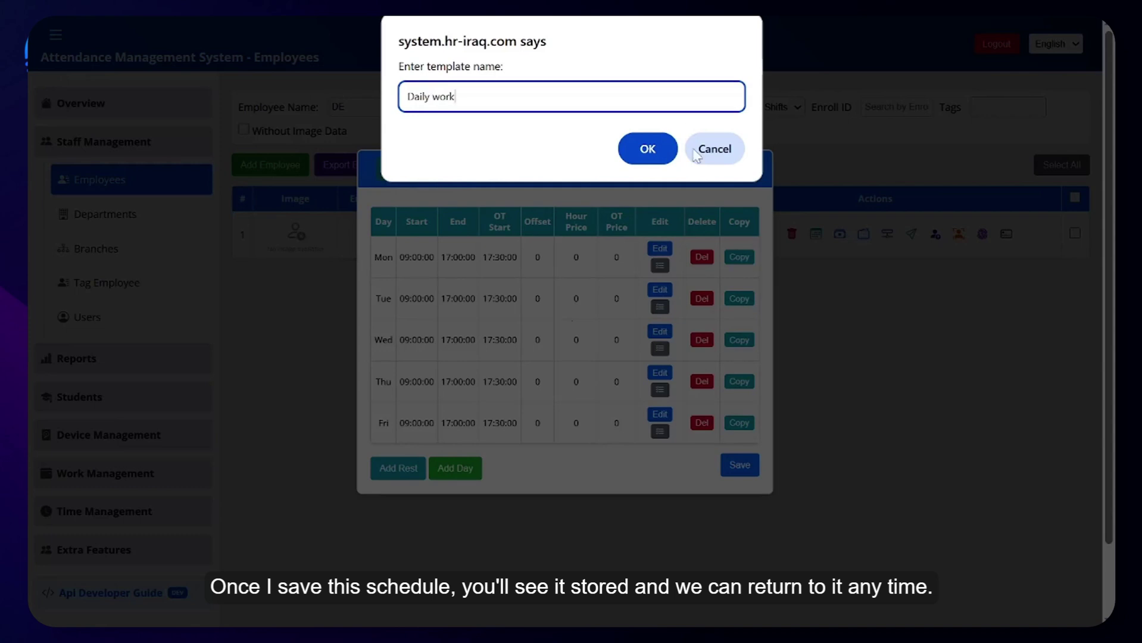
left_click(658, 149)
left_click(717, 105)
left_click(758, 169)
- Reopen the same employee's schedule and check the template choices for Daily work
left_click(378, 105)
key("Return")
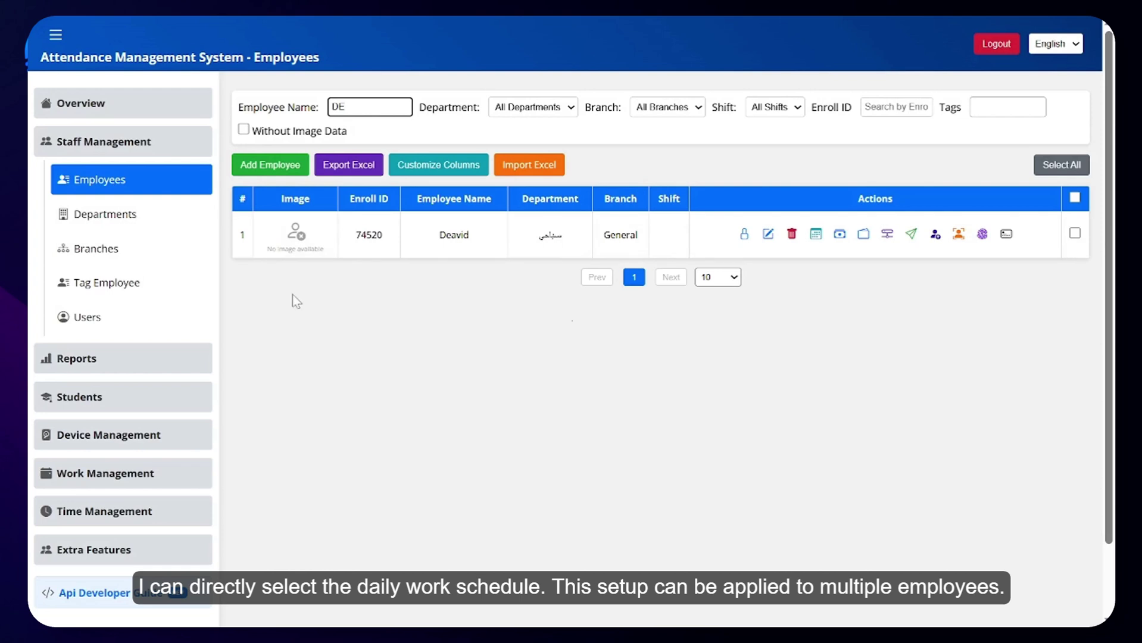
left_click(815, 234)
left_click(655, 168)
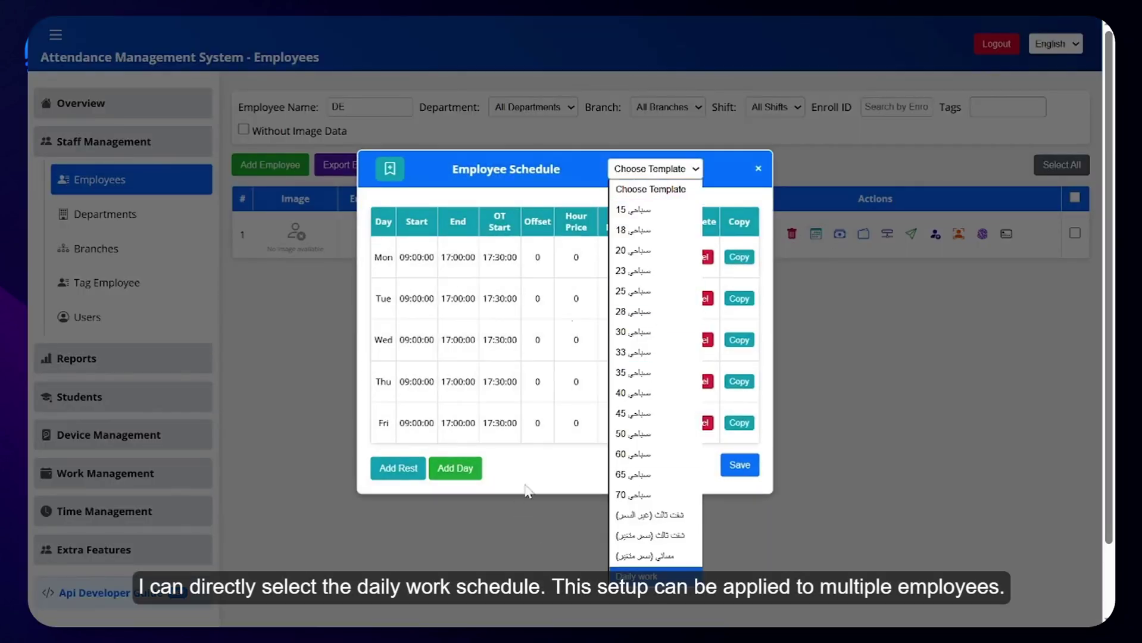
left_click(642, 557)
left_click(757, 168)
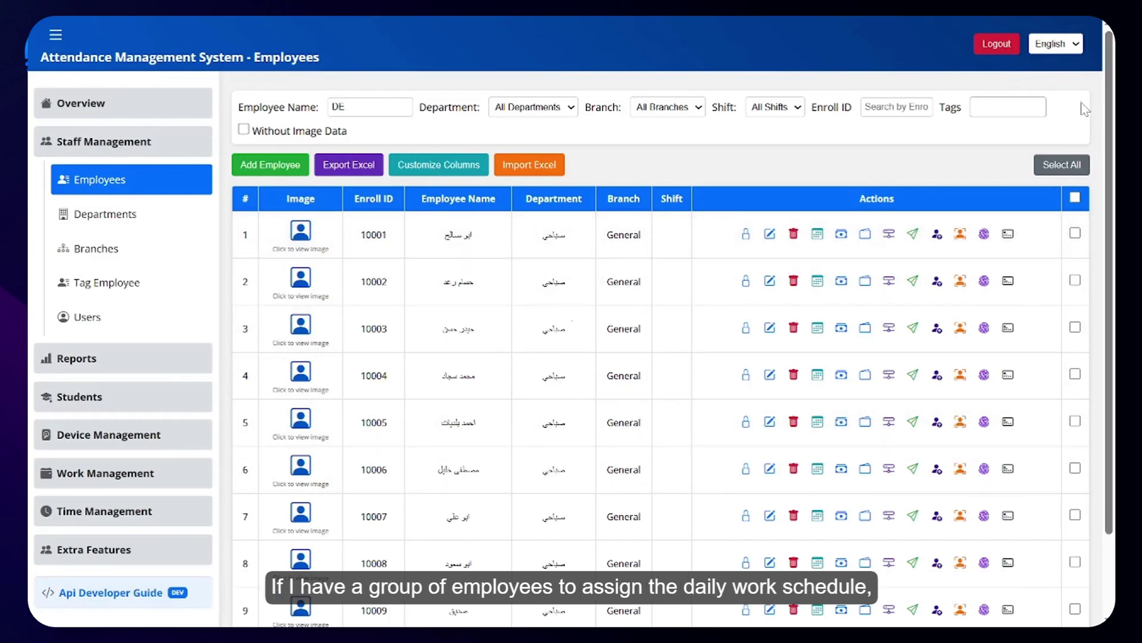
- Assign the Daily work schedule template in bulk to all employees on the current page and save it
left_click(1074, 199)
scroll(958, 111, "down", 2)
left_click(979, 80)
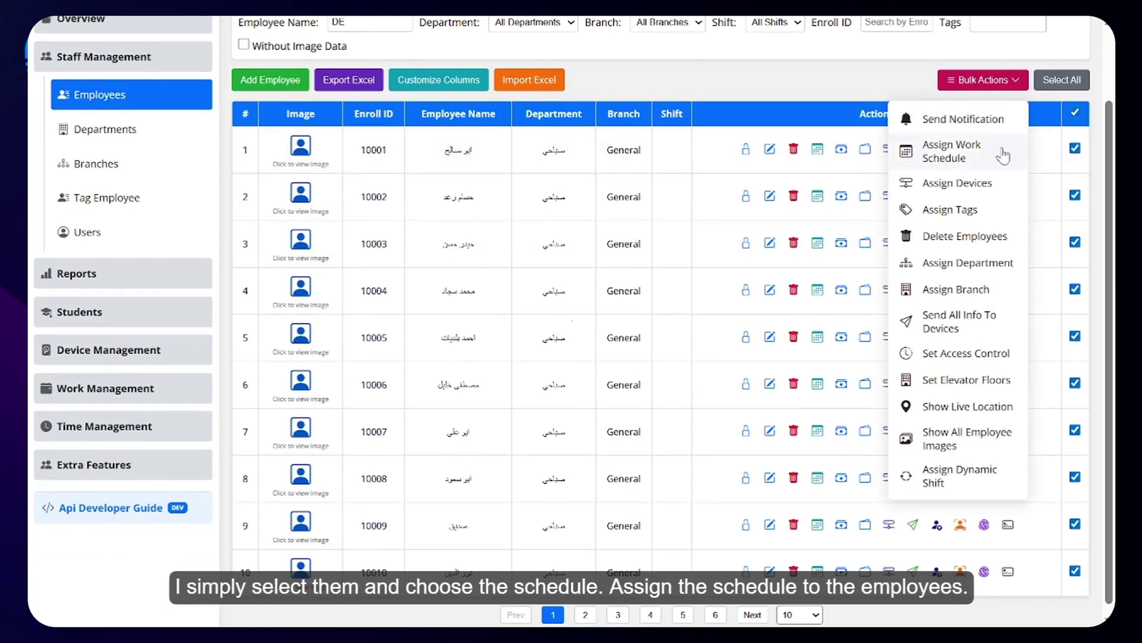
left_click(936, 156)
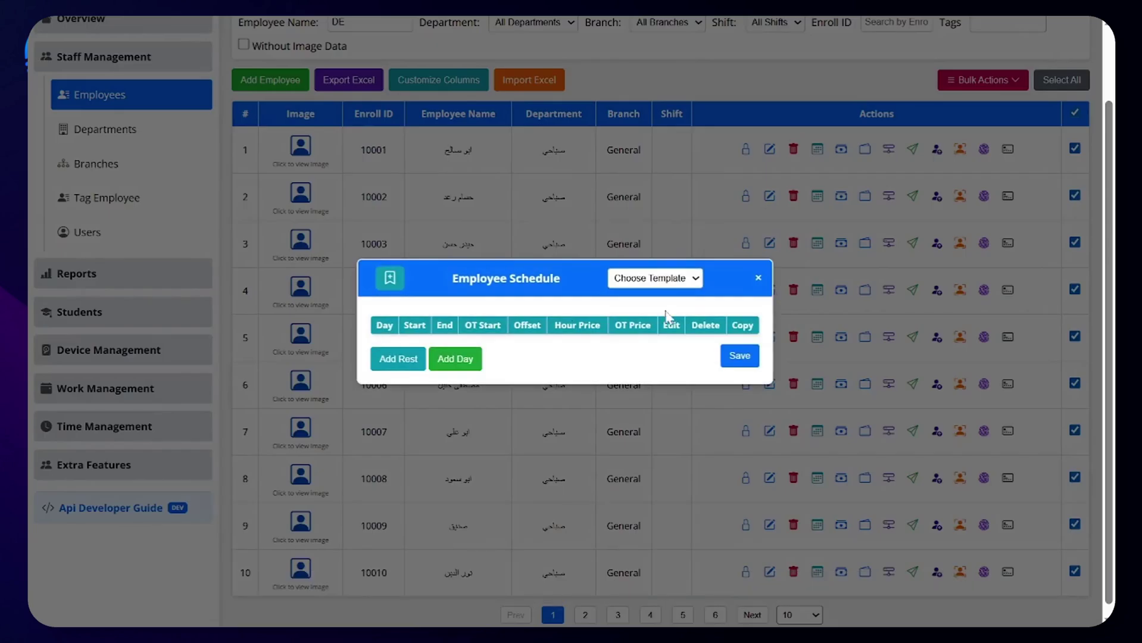
left_click(655, 278)
scroll(688, 419, "down", 5)
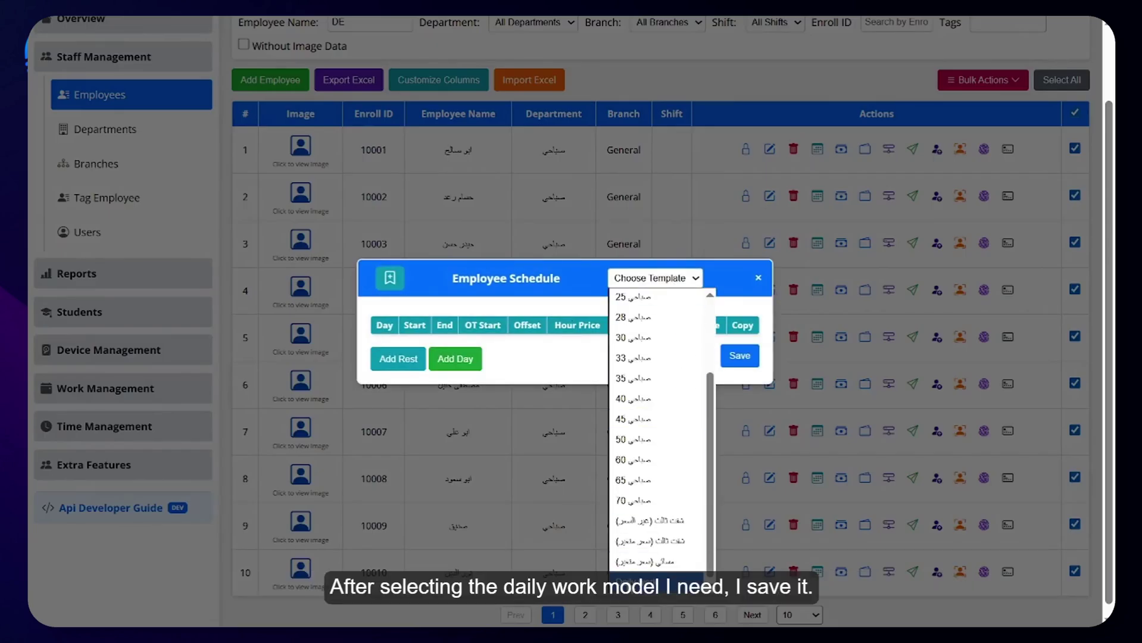
left_click(631, 583)
left_click(738, 475)
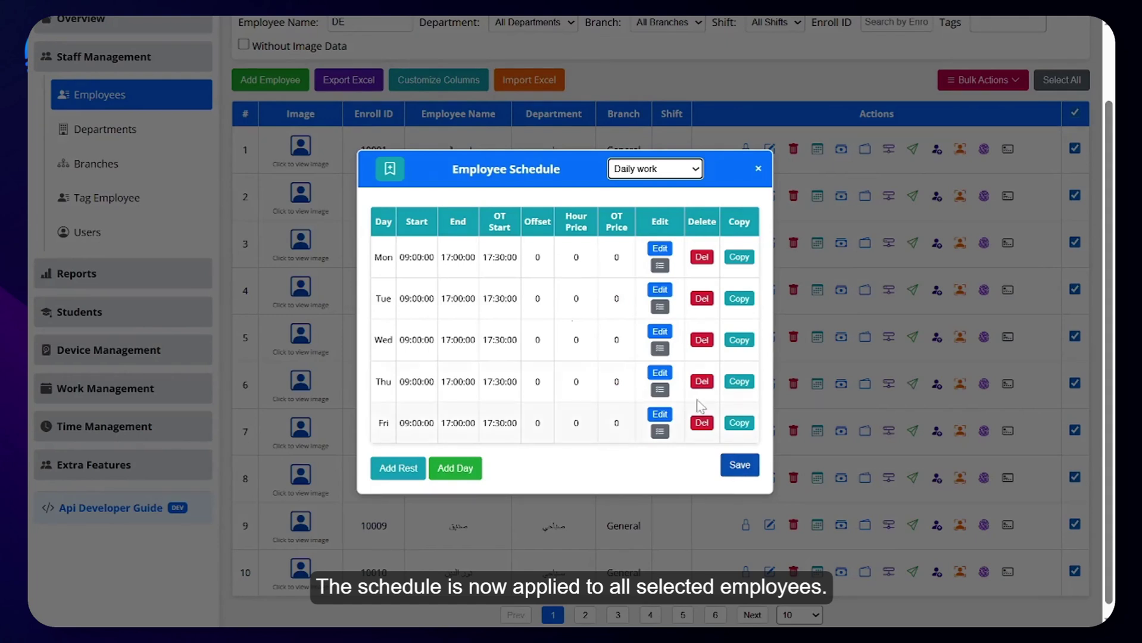
left_click(758, 171)
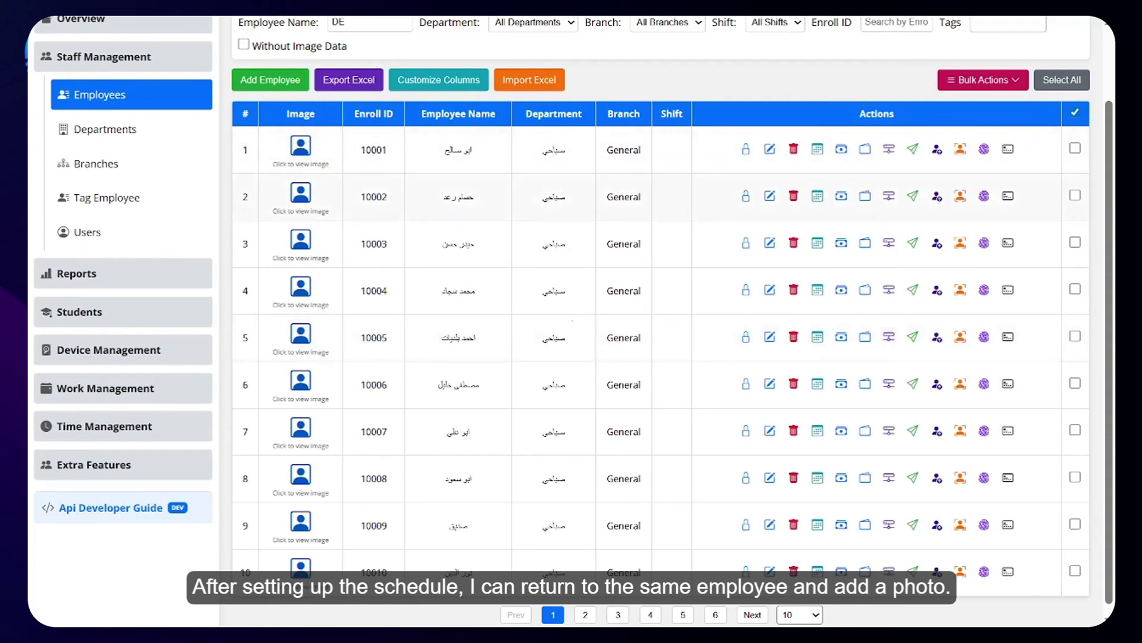
scroll(381, 172, "up", 2)
left_click(384, 108)
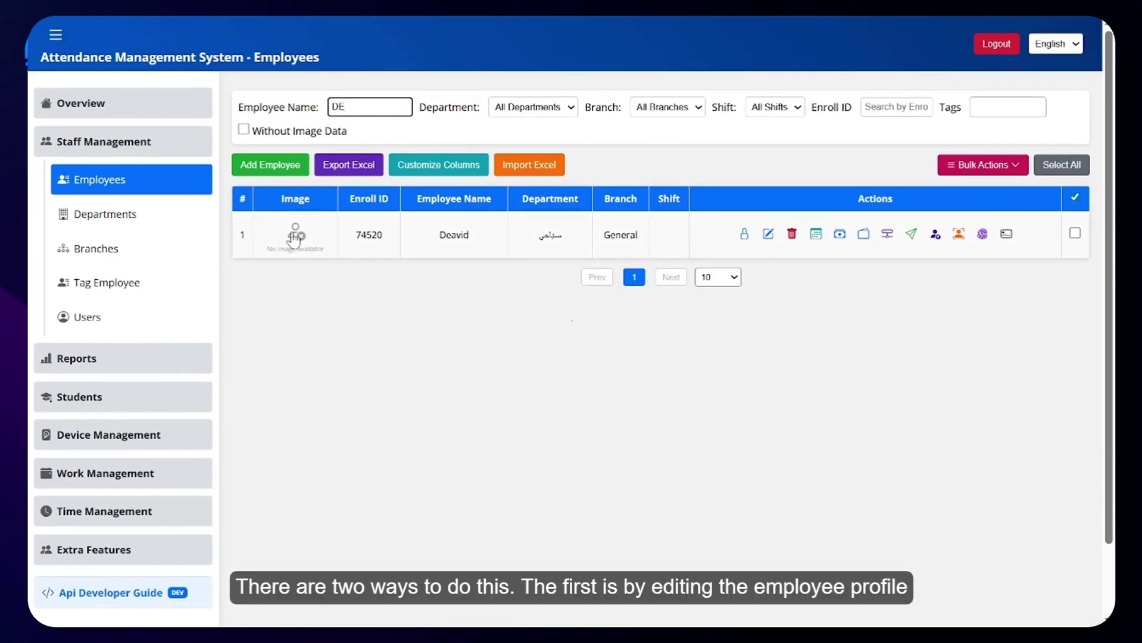
left_click(770, 234)
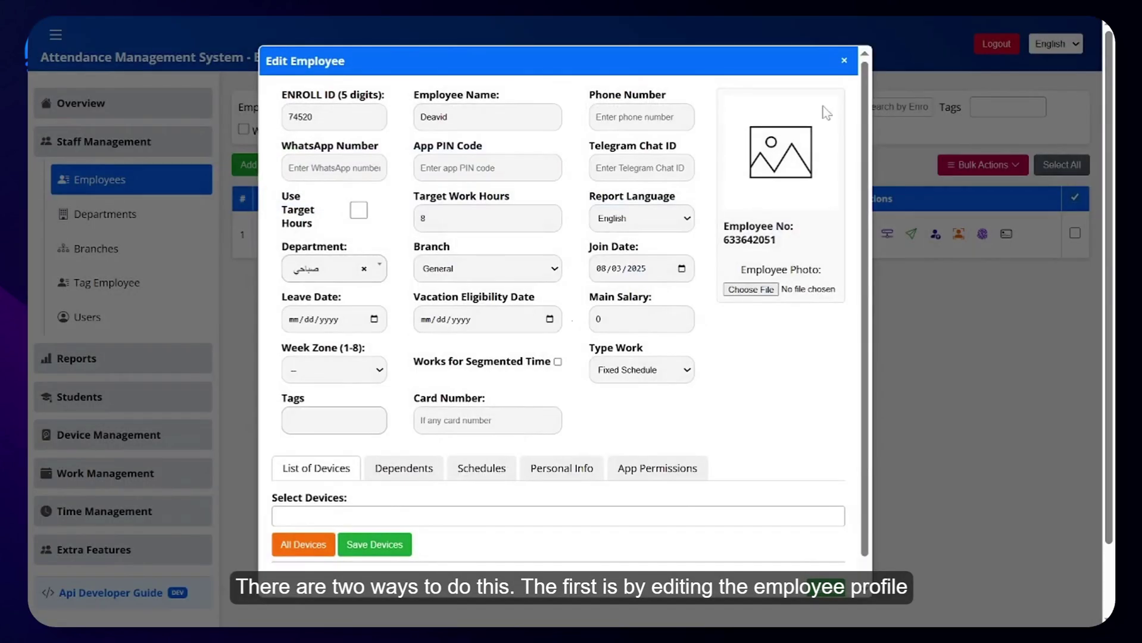
left_click(749, 291)
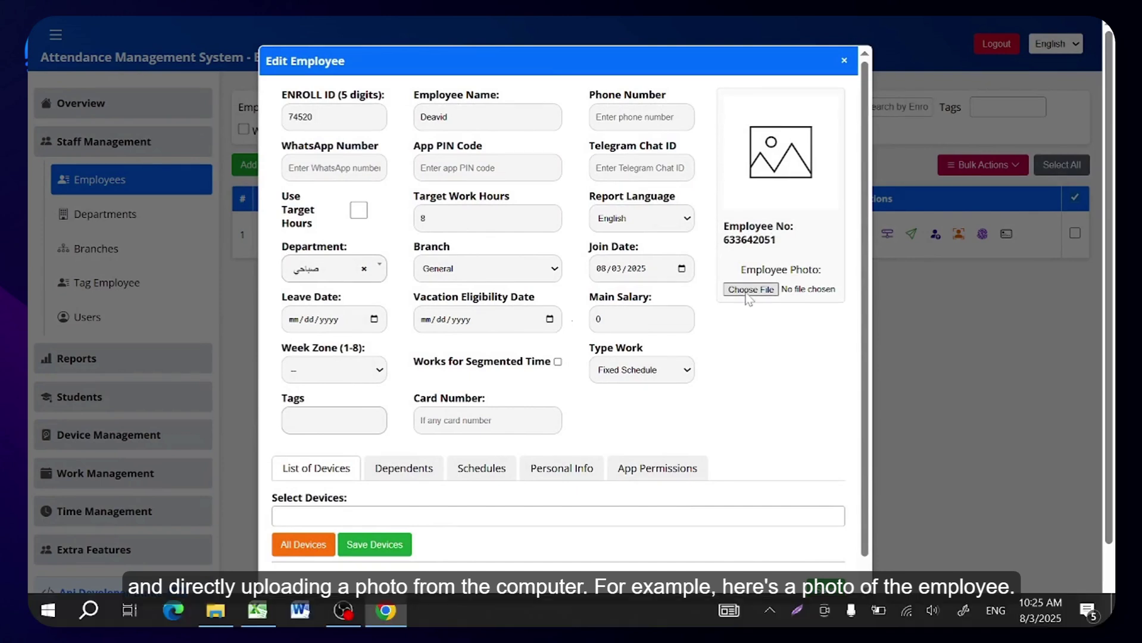
double_click(318, 286)
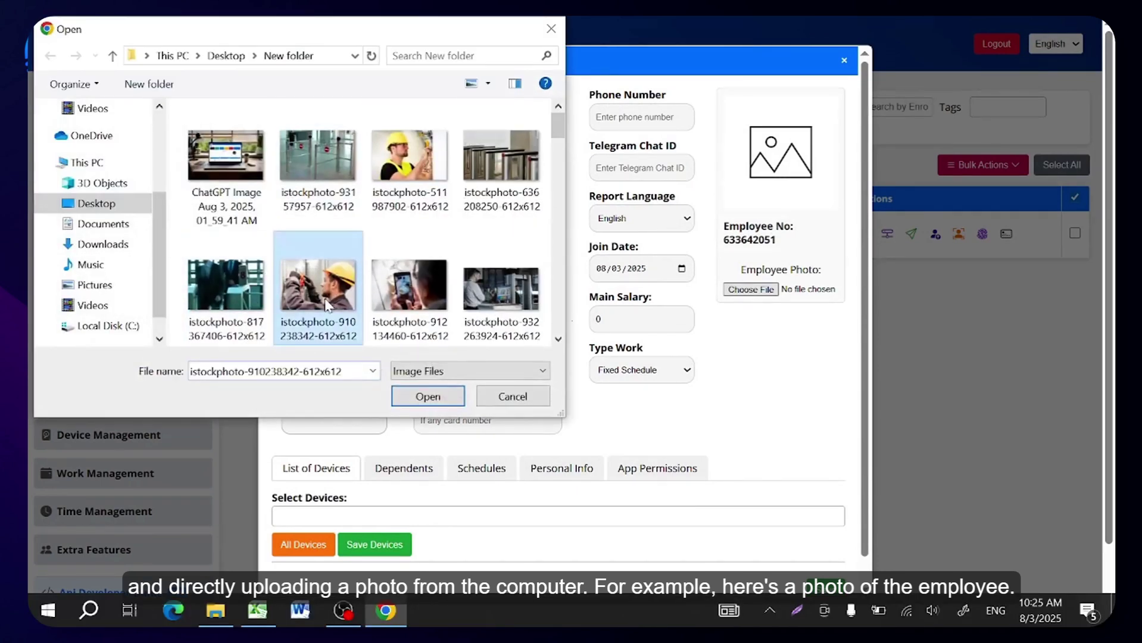
scroll(761, 494, "down", 1)
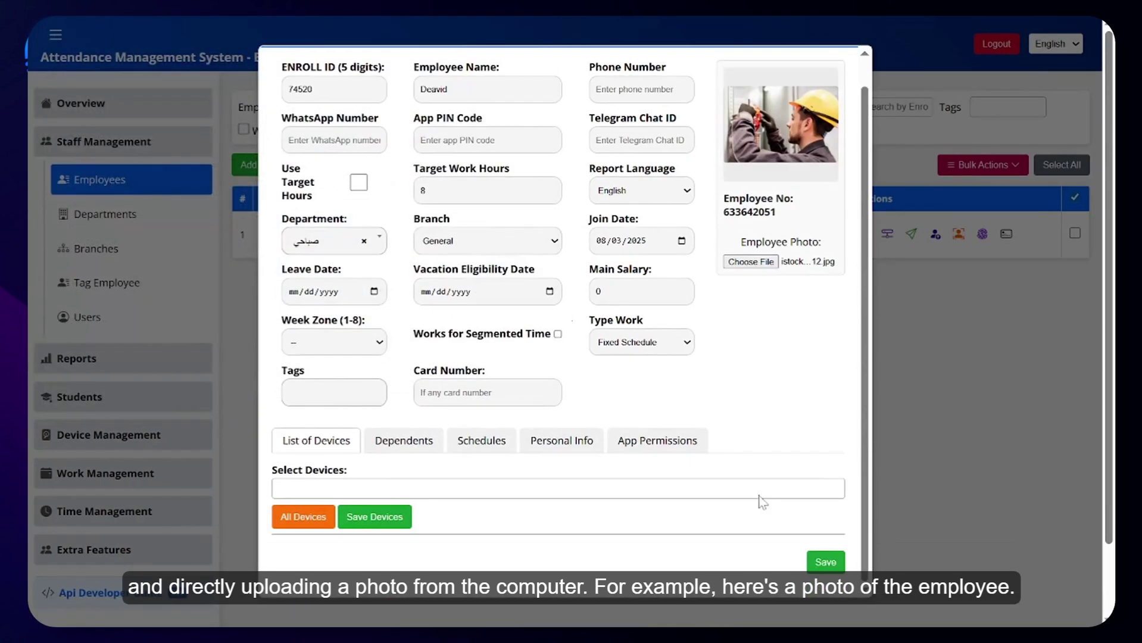
left_click(825, 564)
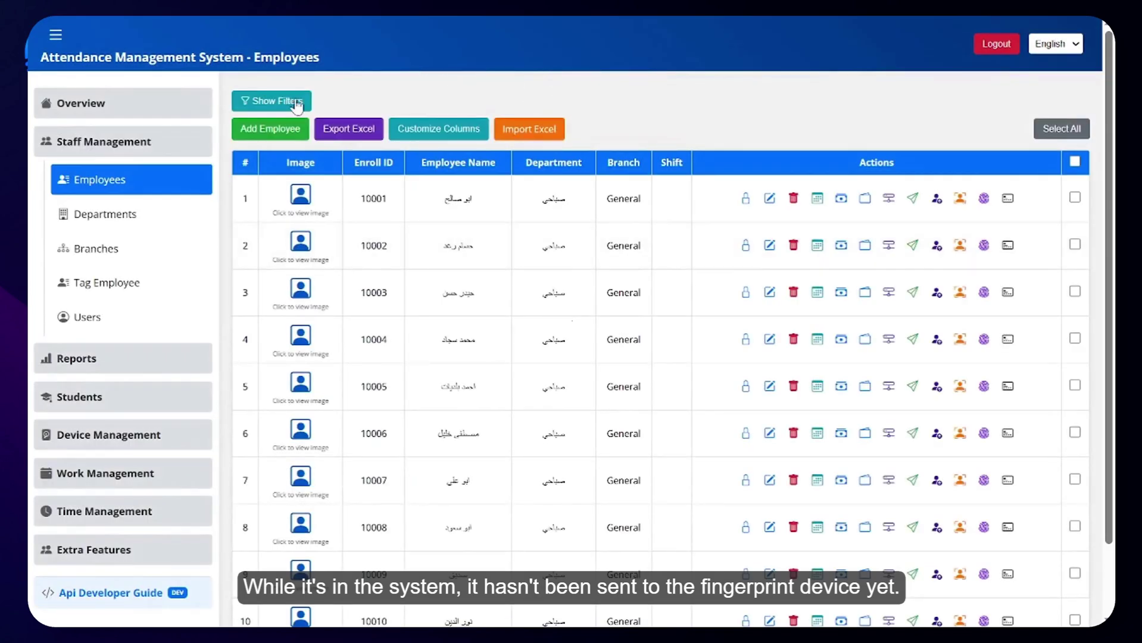
- Show the list filters and search the employees by the name text "de"
left_click(293, 101)
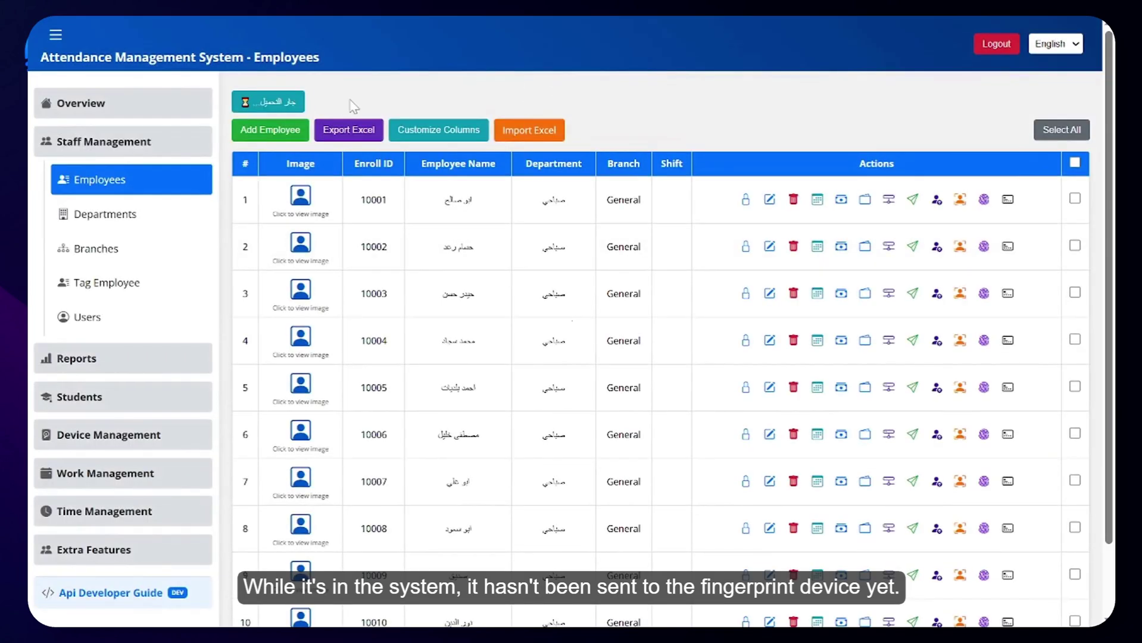
left_click(352, 106)
type("de")
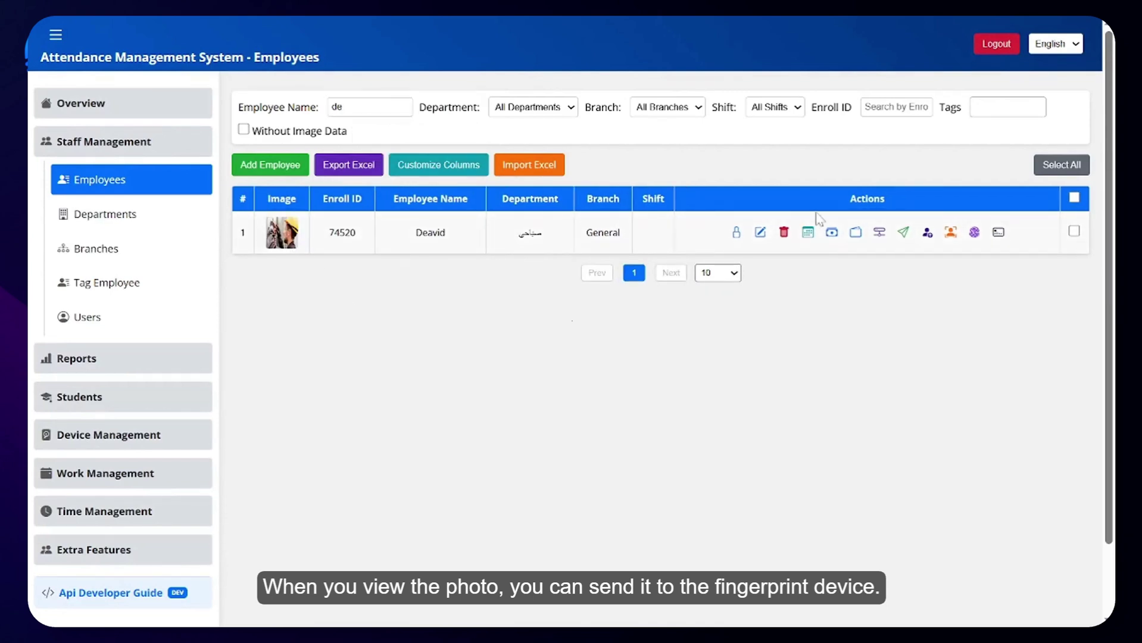
- Assign the device الرئيسي to the employee matching "de", save it, and send the employee's photo to the assigned device
left_click(880, 232)
left_click(494, 292)
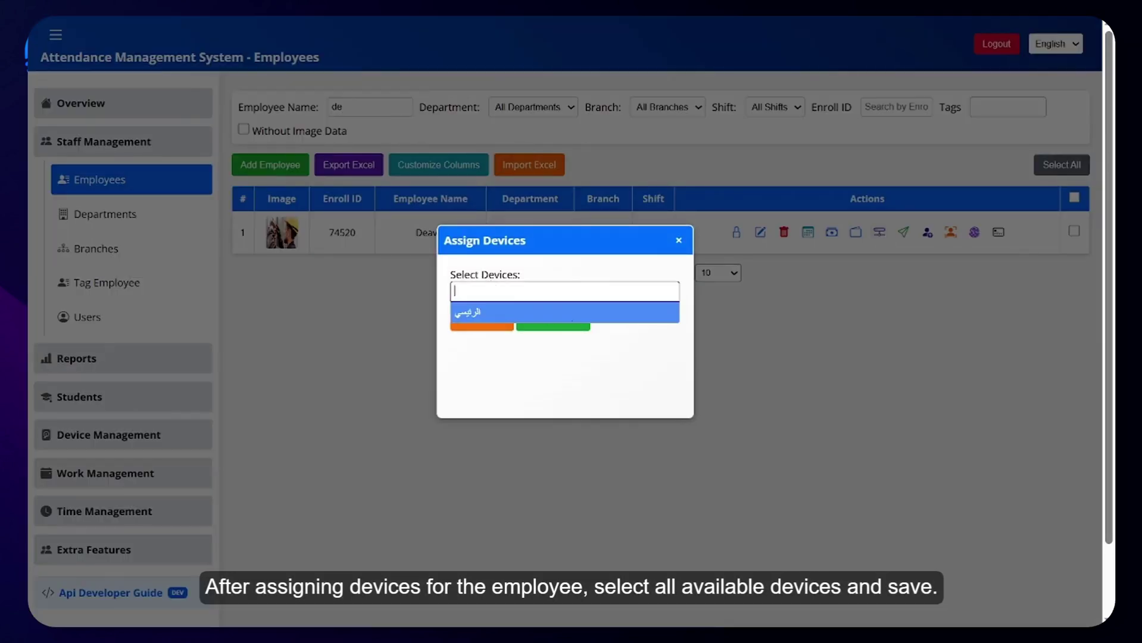
left_click(480, 310)
left_click(539, 325)
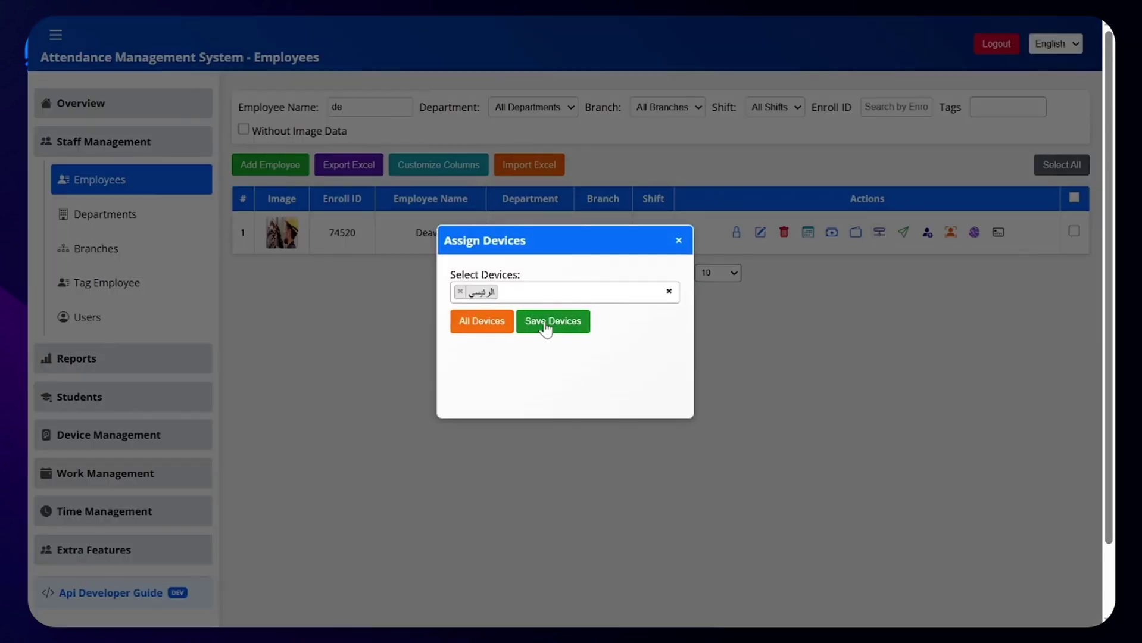
left_click(369, 106)
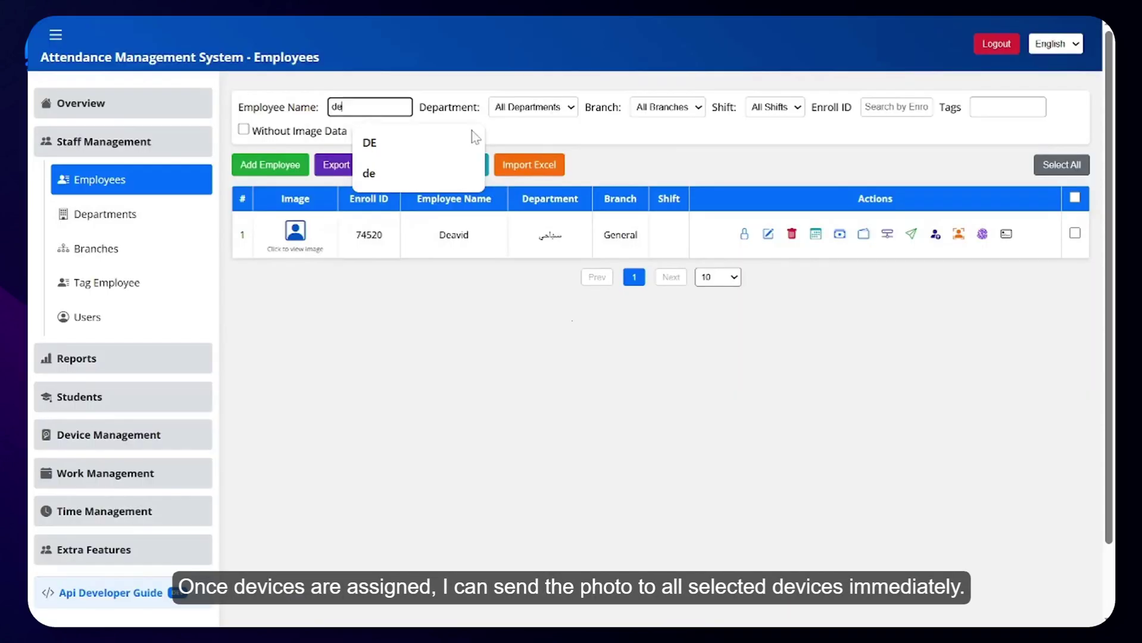
left_click(911, 234)
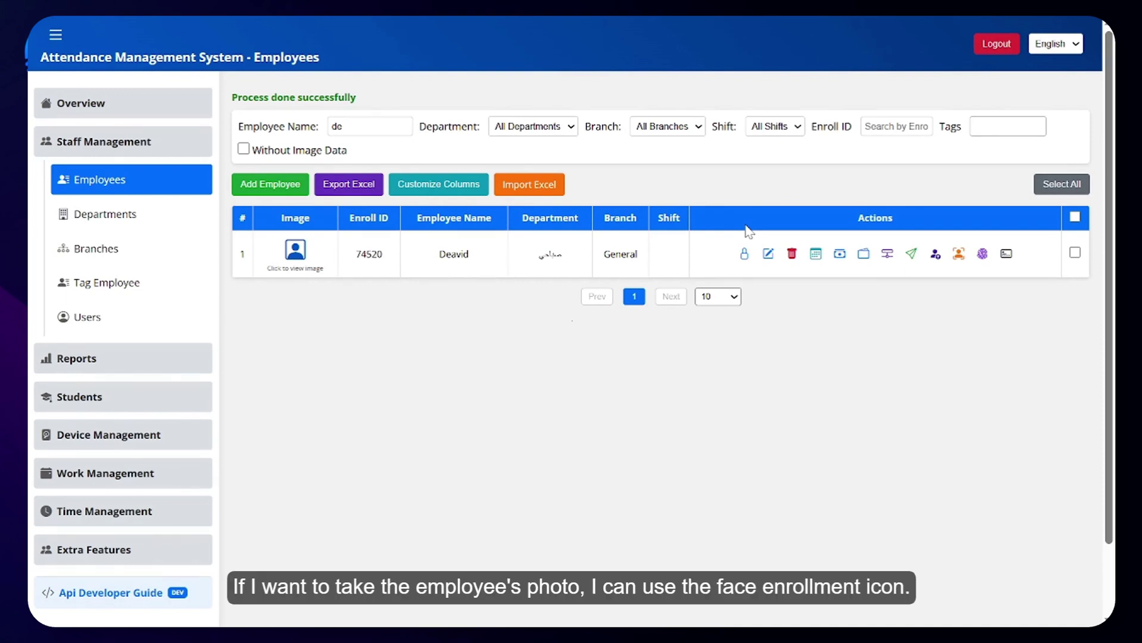
- Request a face capture for the employee on the device الرئيسي without enabling admin, and close the face capture dialog
left_click(959, 255)
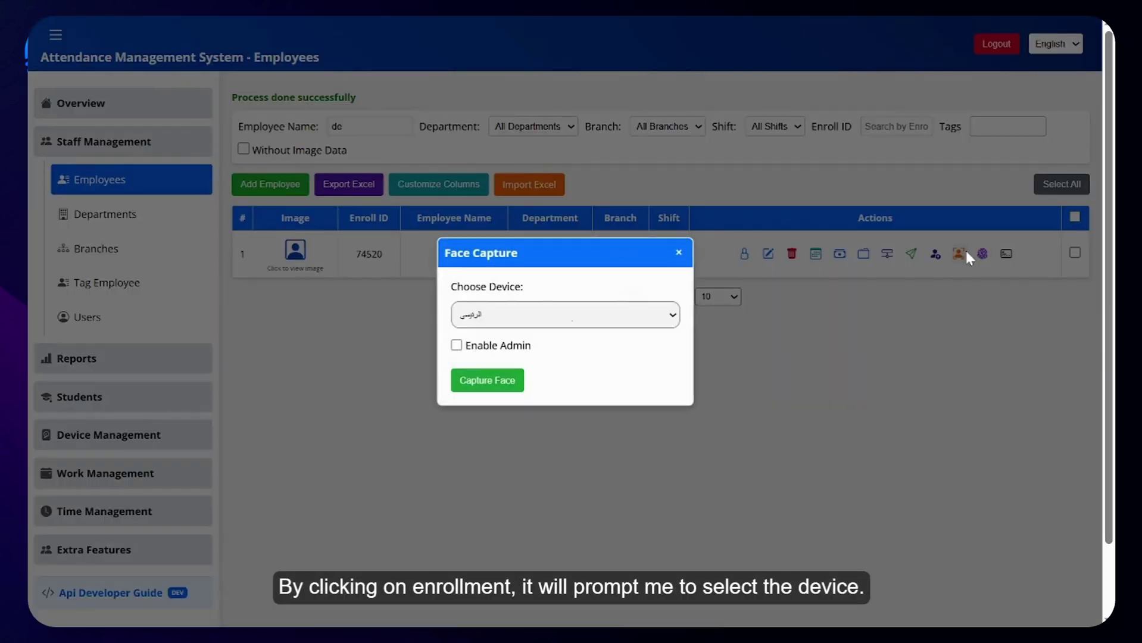
left_click(559, 322)
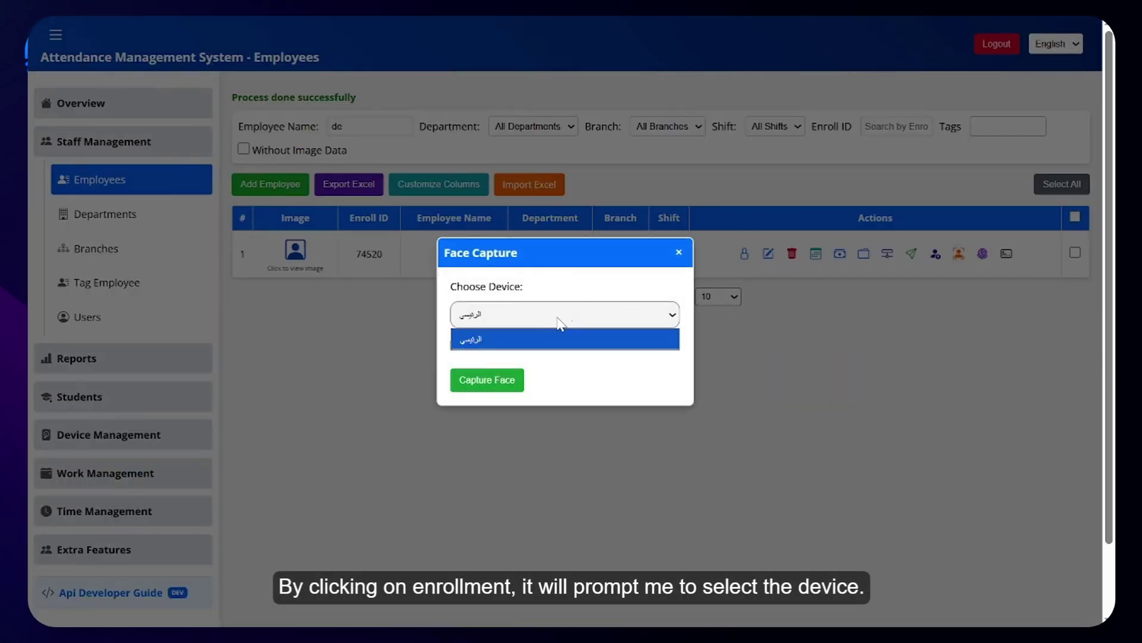
left_click(479, 343)
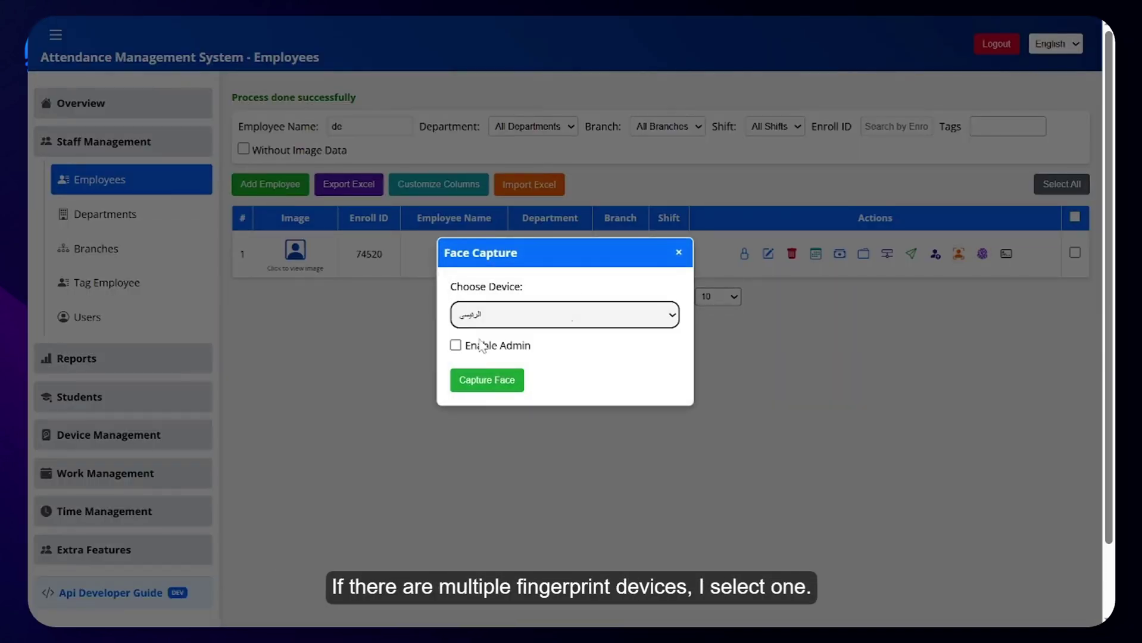
left_click(529, 310)
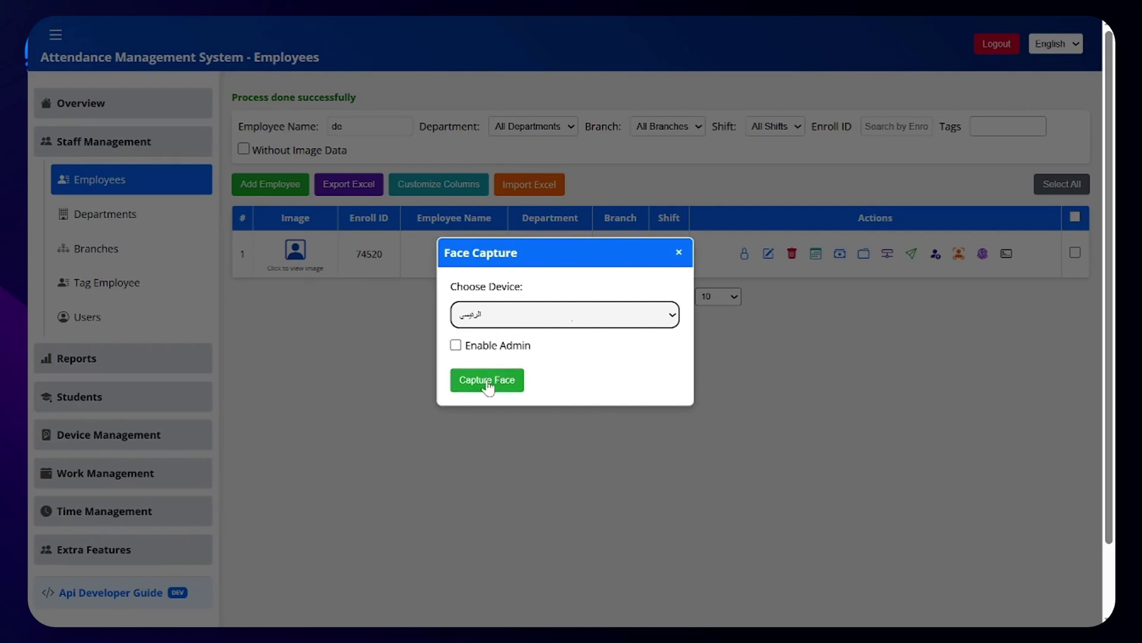
left_click(488, 384)
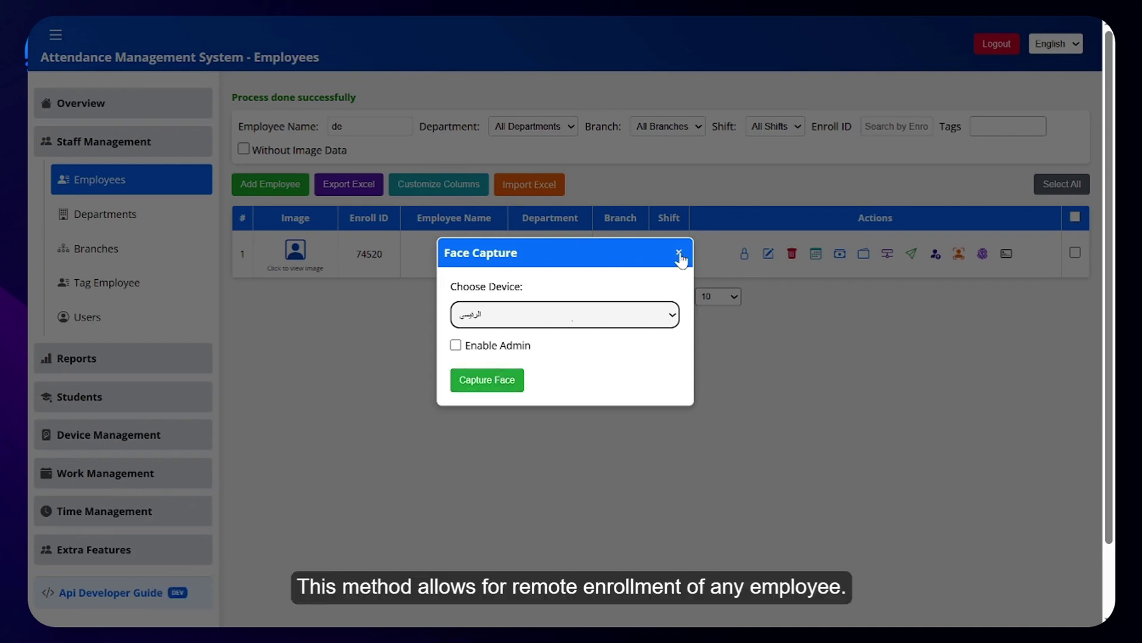
left_click(678, 254)
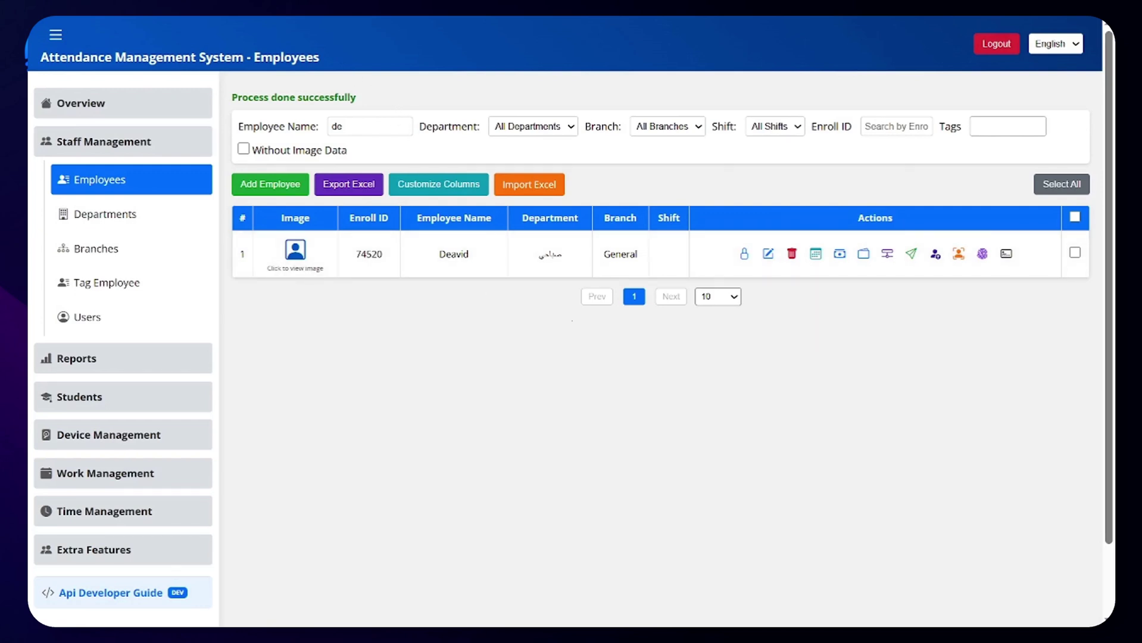
- Clear the employee name filter and show the Time Management options
left_click(271, 127)
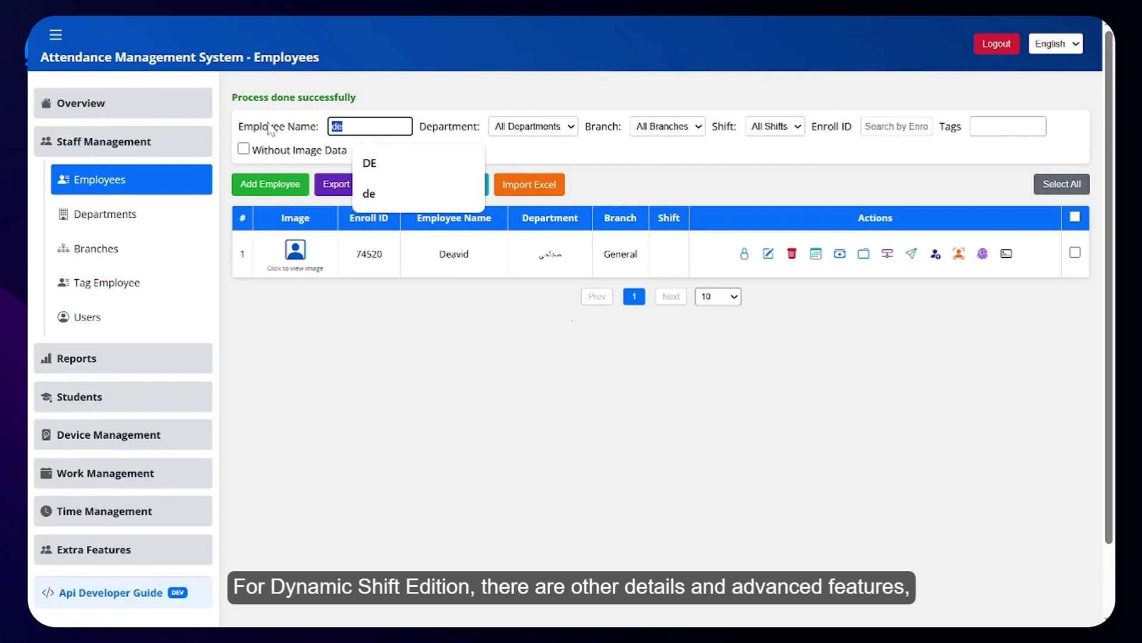
key("BackSpace")
scroll(178, 387, "down", 1)
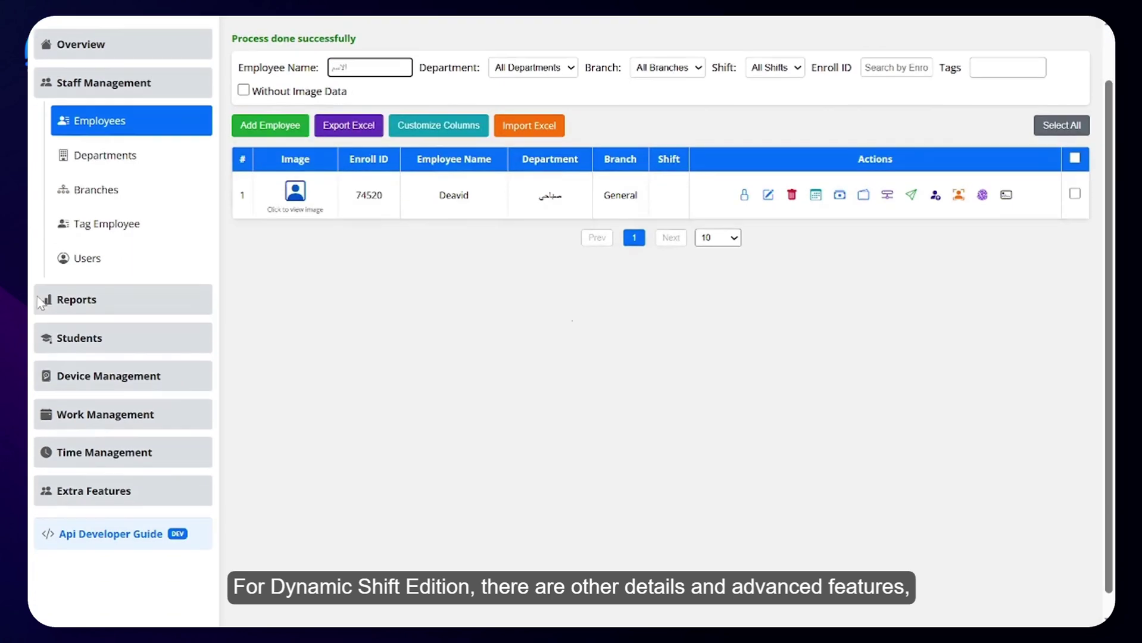
left_click(94, 432)
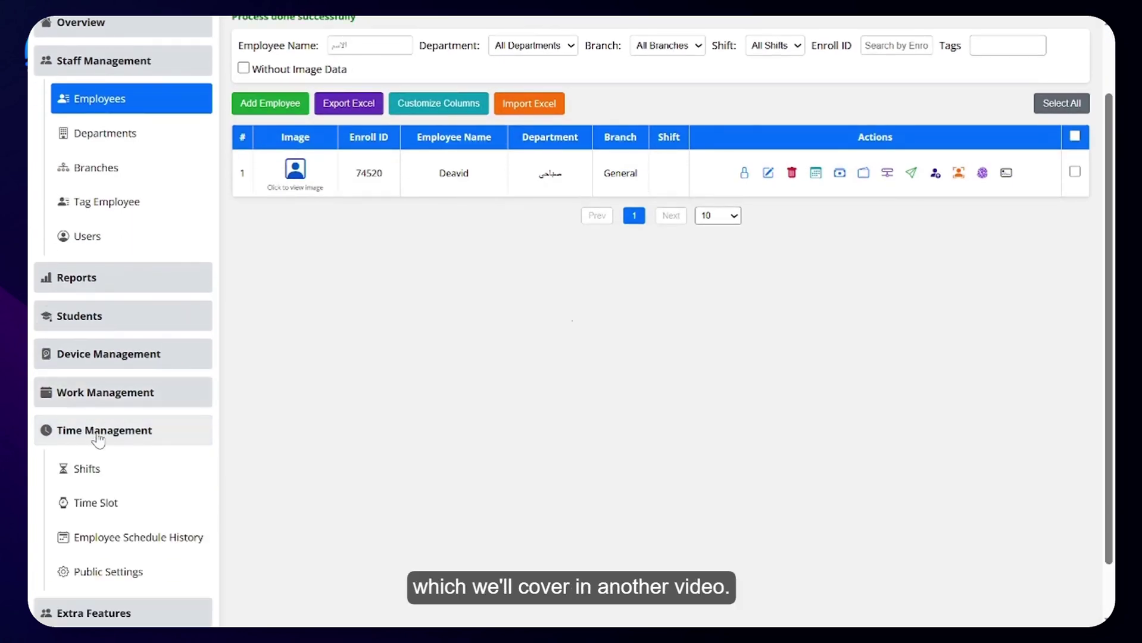